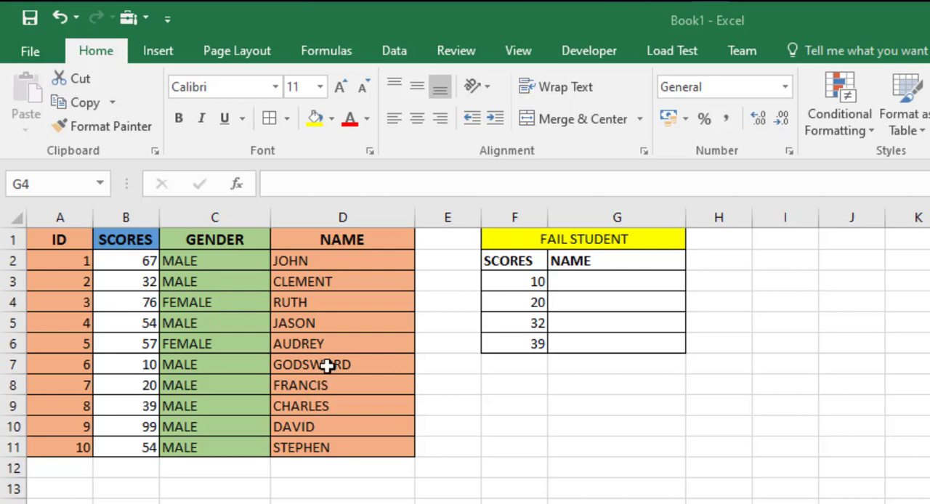
pyautogui.click(587, 305)
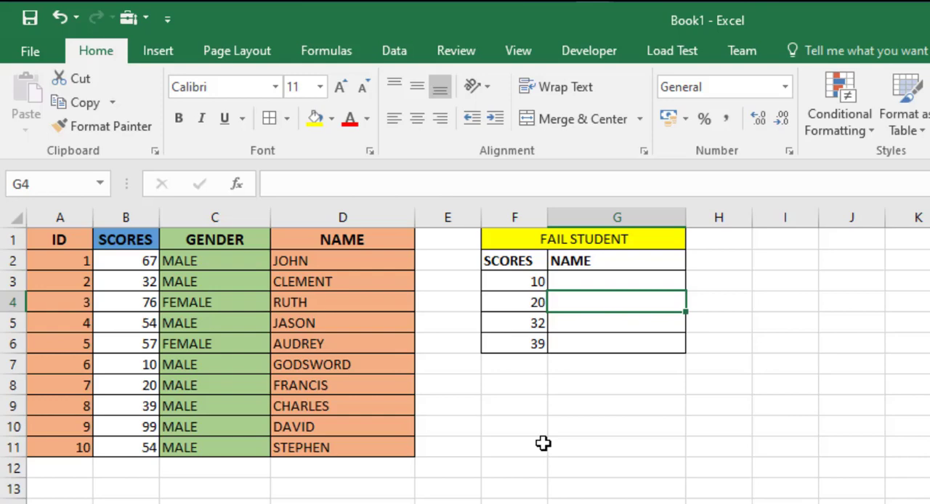
pyautogui.click(517, 282)
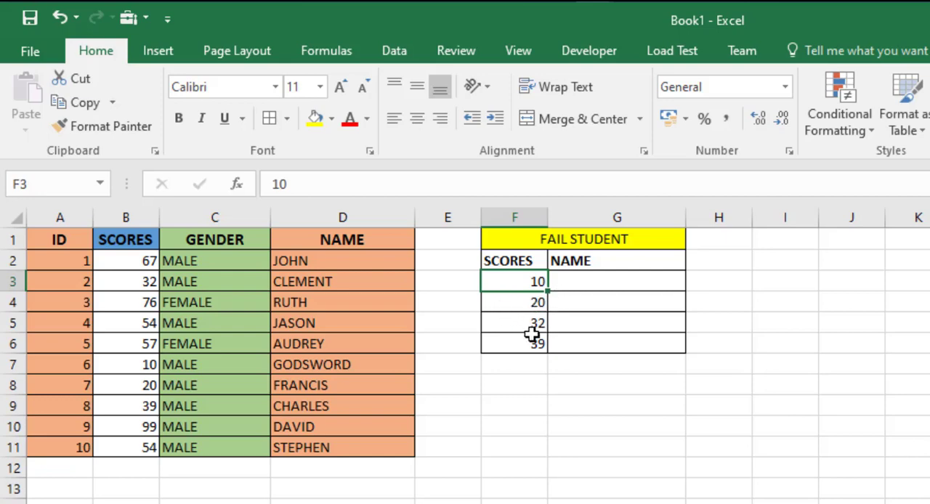
pyautogui.click(533, 336)
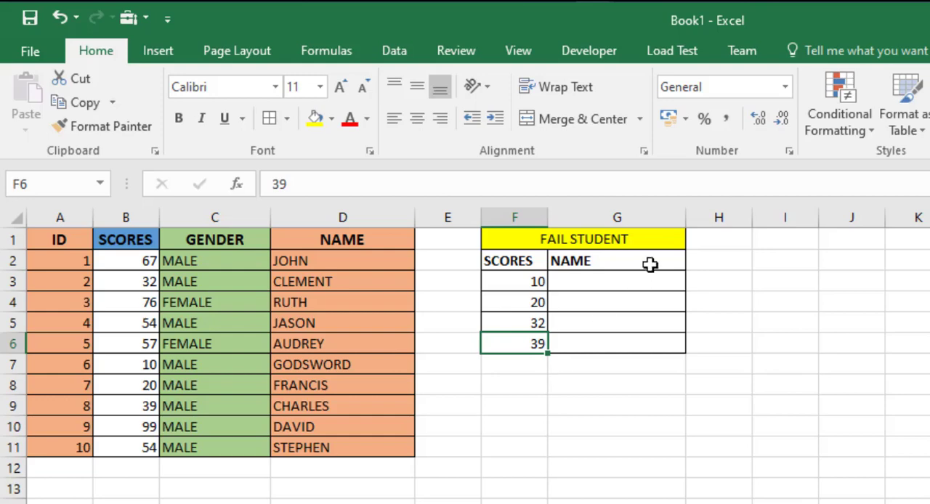
# Start a VLOOKUP formula in cell G3 with the score in F3 as the lookup value.
pyautogui.click(598, 282)
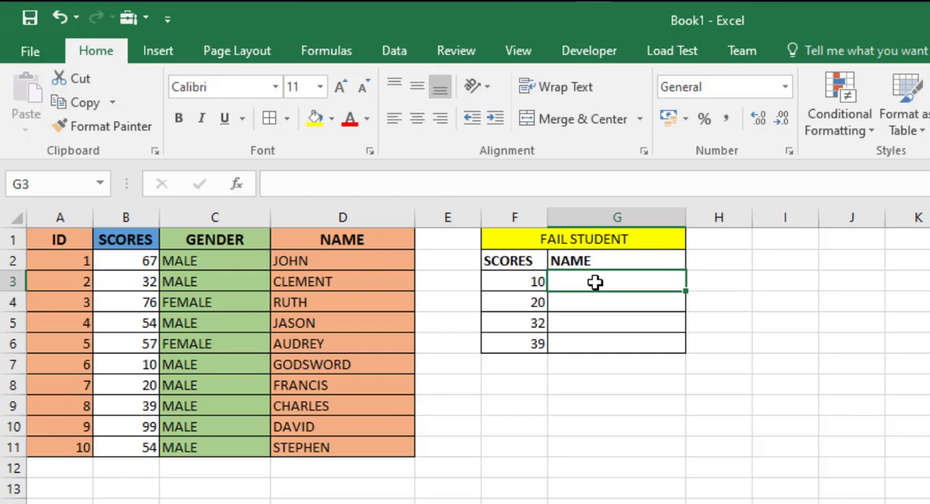
pyautogui.write('=')
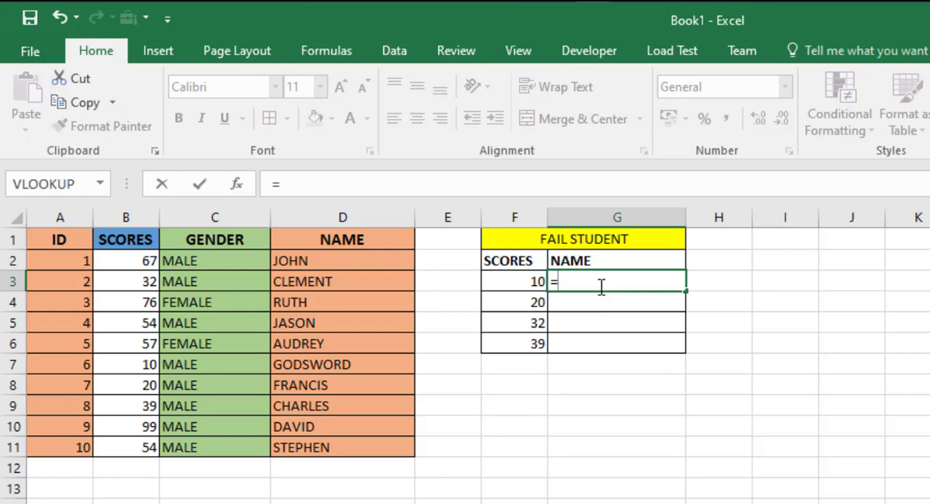
pyautogui.write('vloo')
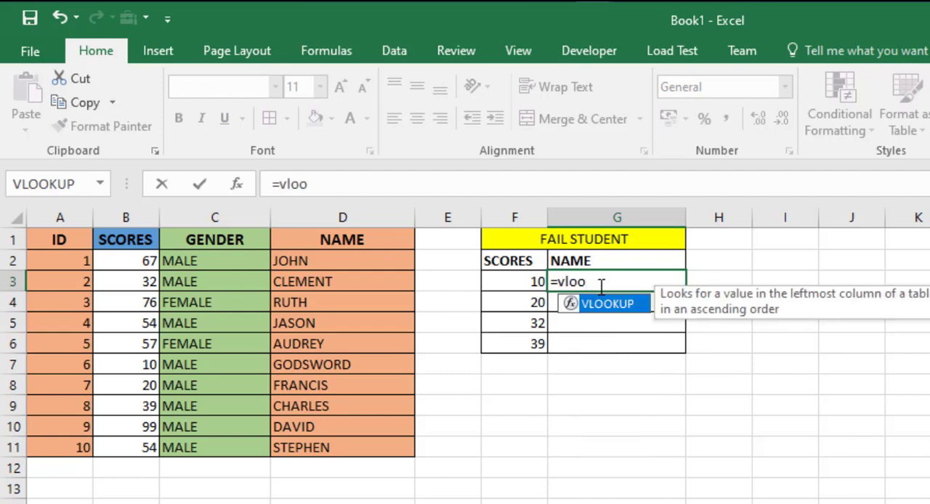
pyautogui.press('BackSpace')
pyautogui.press('BackSpace')
pyautogui.press('BackSpace')
pyautogui.press('BackSpace')
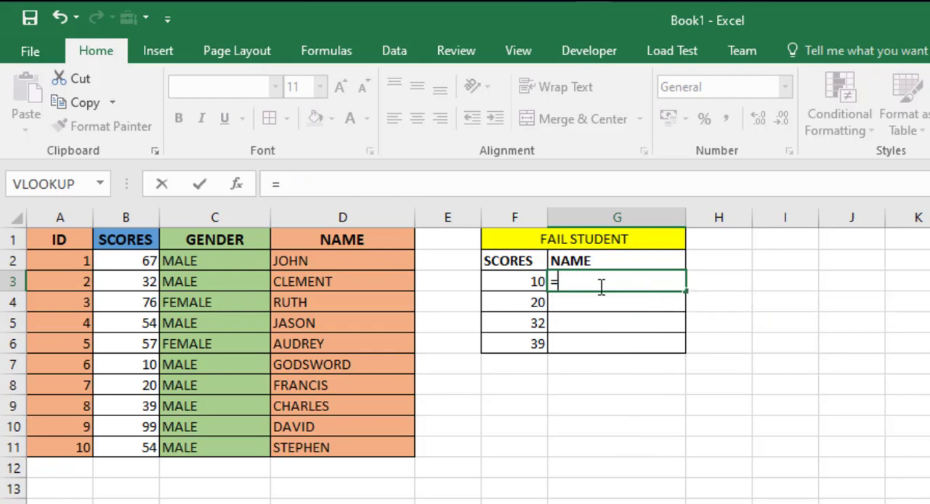
pyautogui.write('VLOO')
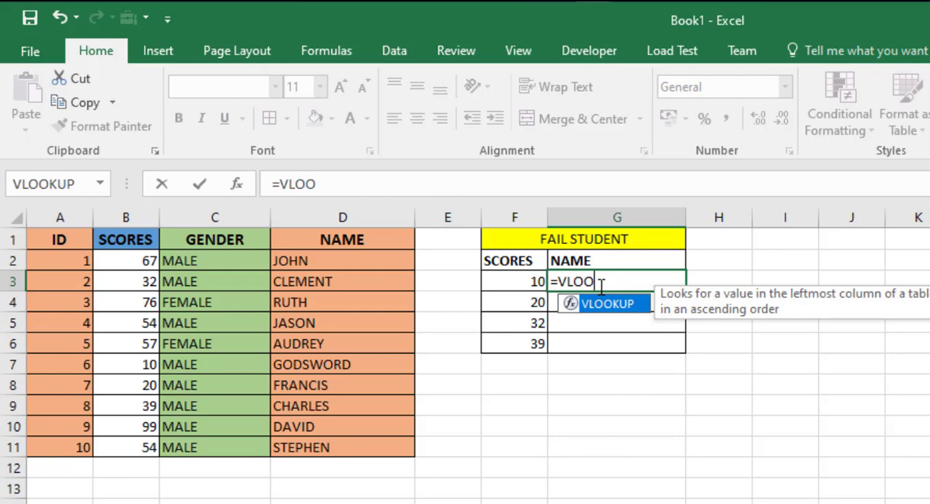
pyautogui.press('Tab')
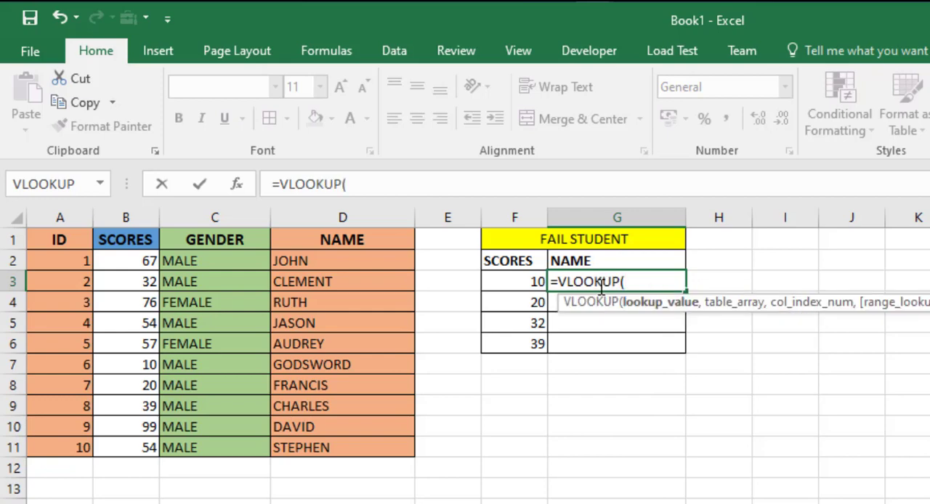
pyautogui.click(507, 282)
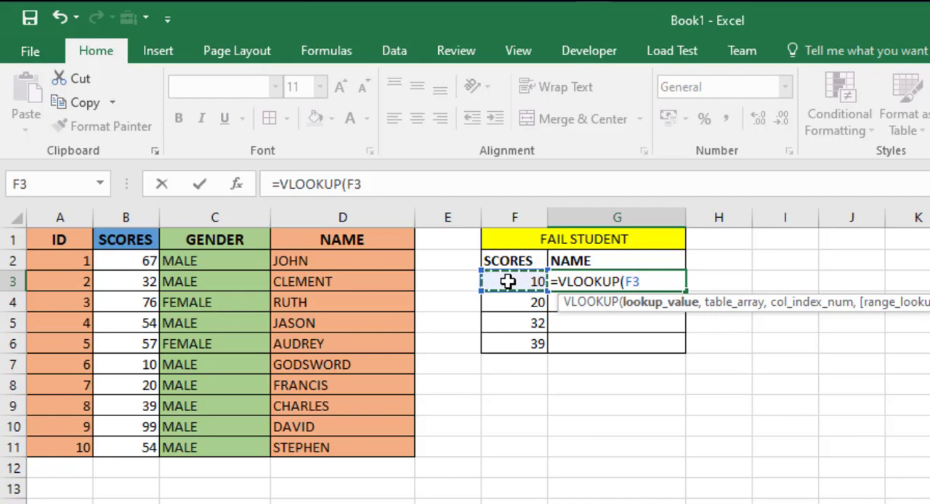
pyautogui.write(',')
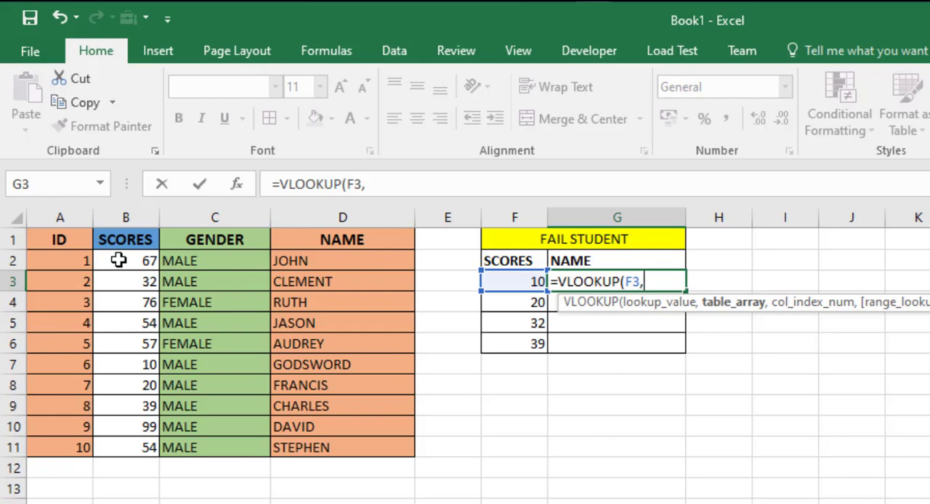
# Set the table array of the G3 VLOOKUP formula to the entire columns B:D.
pyautogui.moveTo(118, 261); pyautogui.dragTo(397, 448)
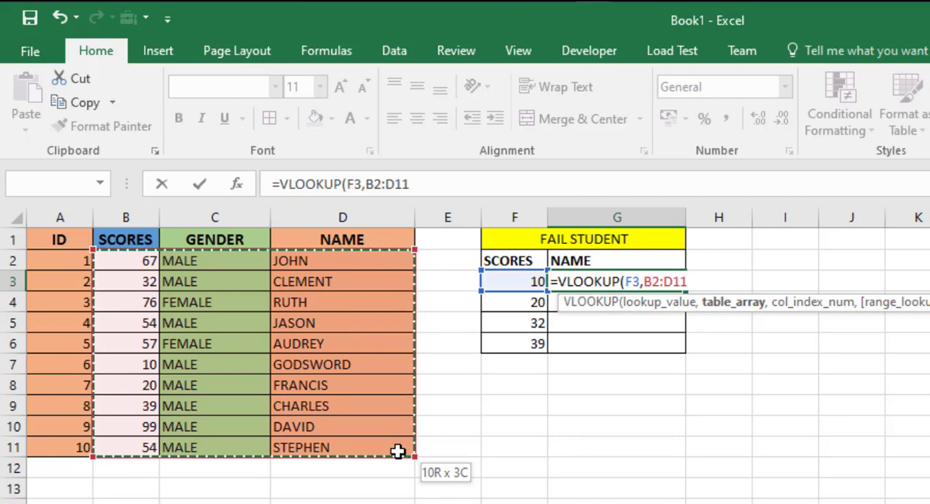
pyautogui.moveTo(398, 452); pyautogui.dragTo(398, 452)
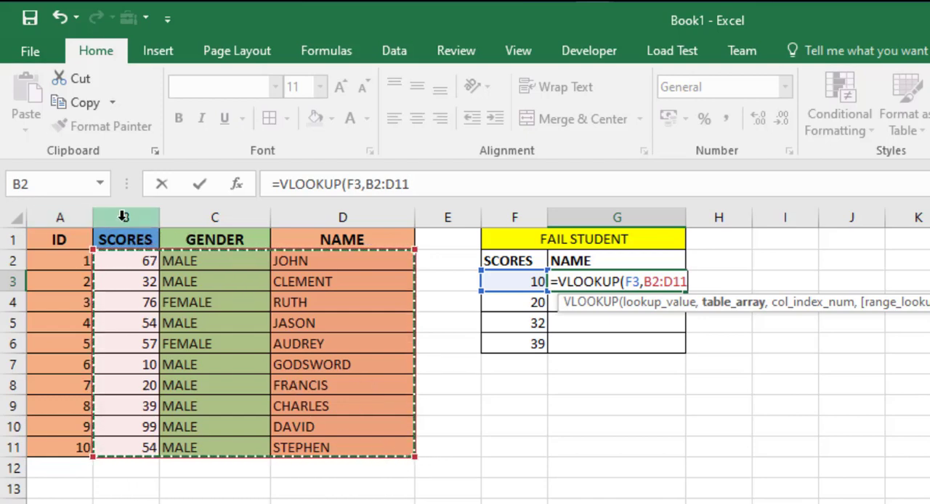
pyautogui.moveTo(124, 217); pyautogui.dragTo(355, 222)
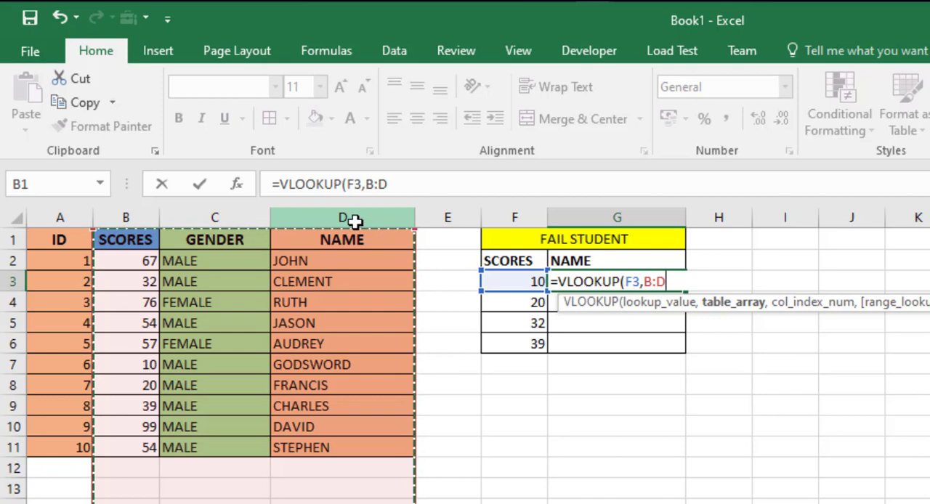
pyautogui.write(',')
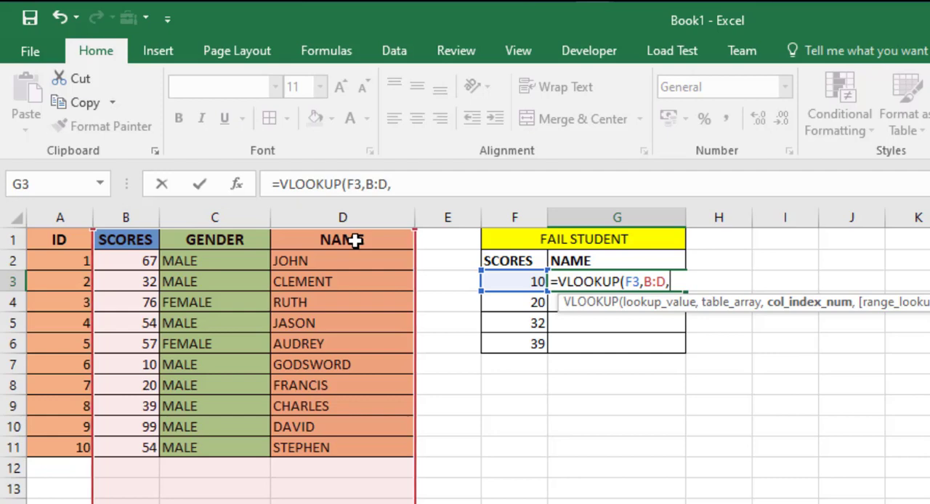
# Complete the G3 formula with column index 3 and range lookup 0 for an exact match.
pyautogui.write('3,')
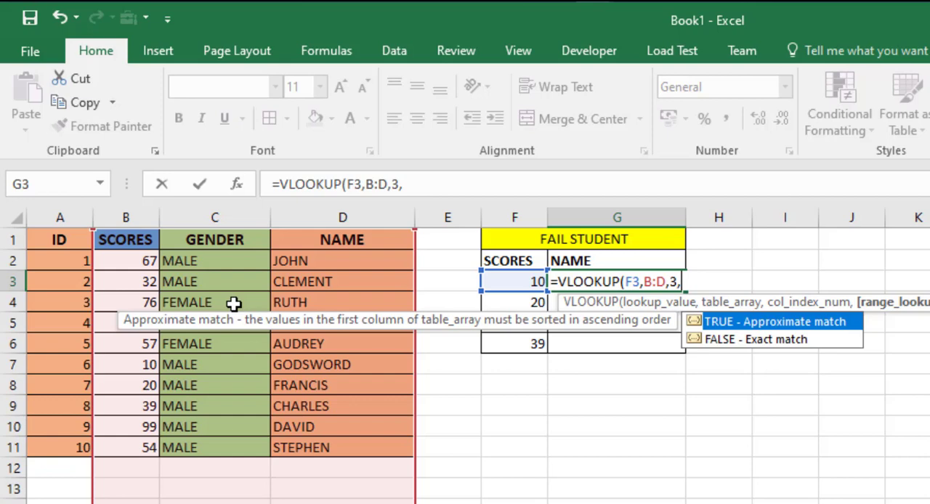
pyautogui.press('BackSpace')
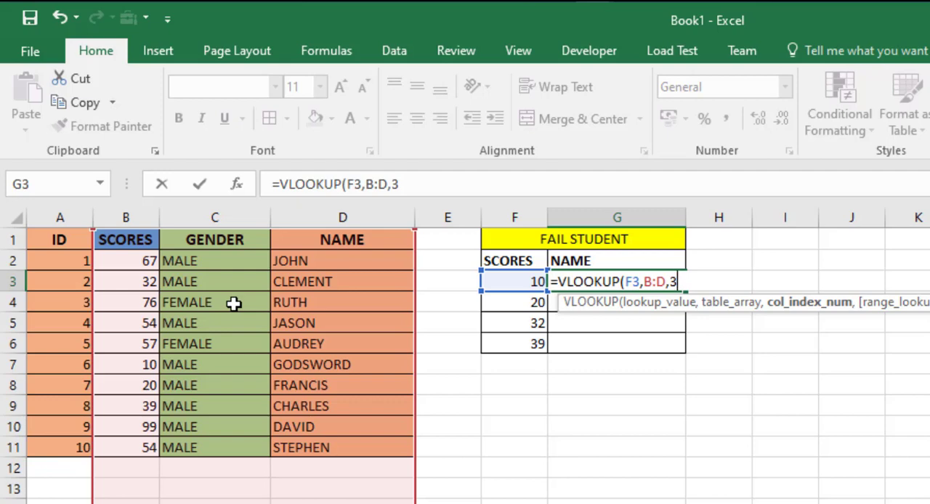
pyautogui.write(',')
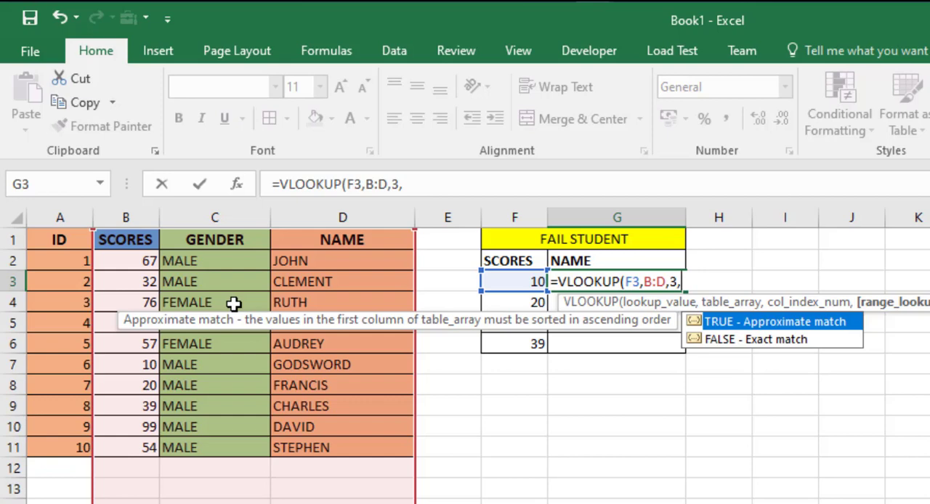
pyautogui.write('0)')
pyautogui.press('Return')
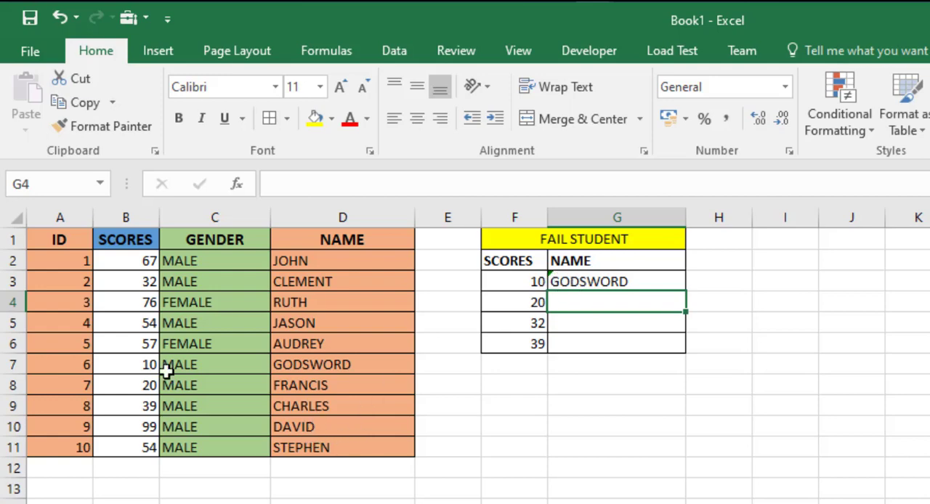
# Fill the VLOOKUP formula from G3 down through G6 in the fail student table.
pyautogui.click(611, 282)
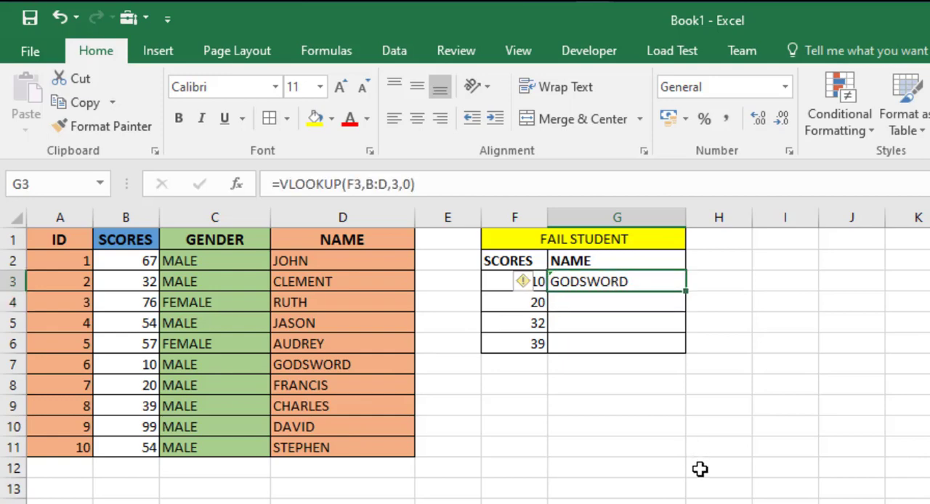
pyautogui.doubleClick(687, 291)
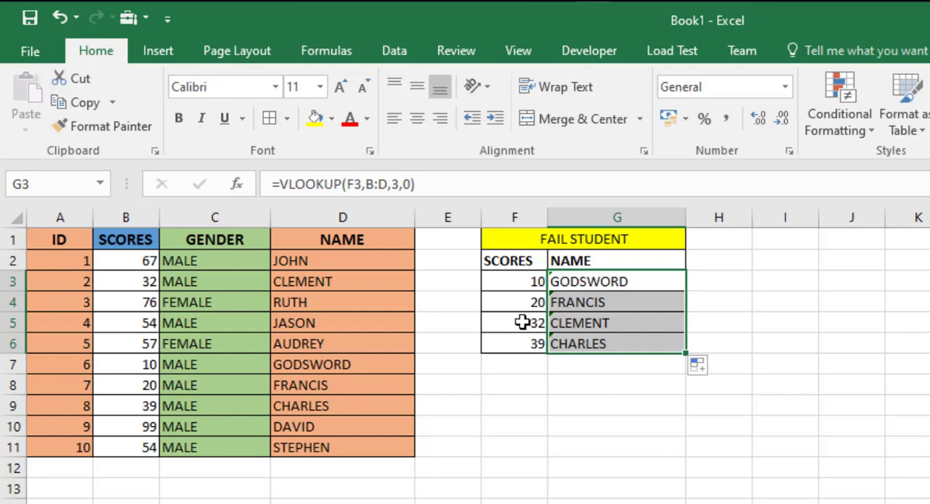
pyautogui.click(626, 349)
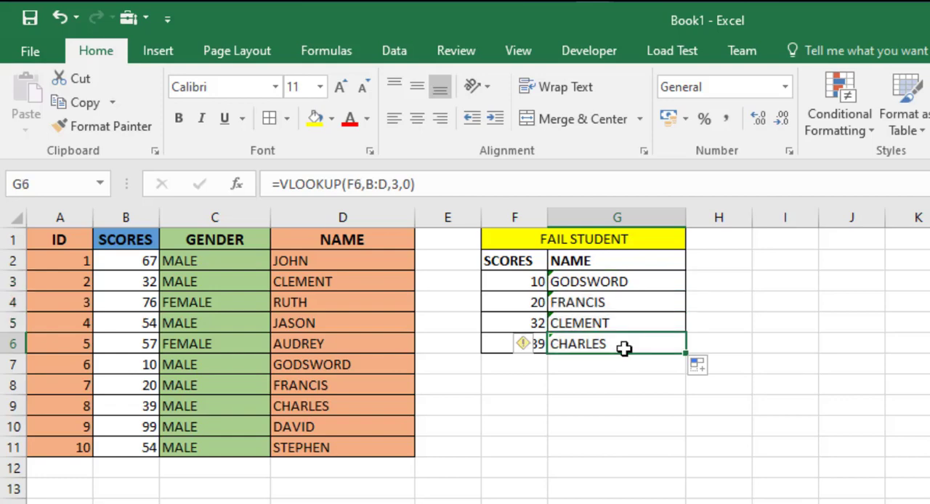
pyautogui.click(652, 286)
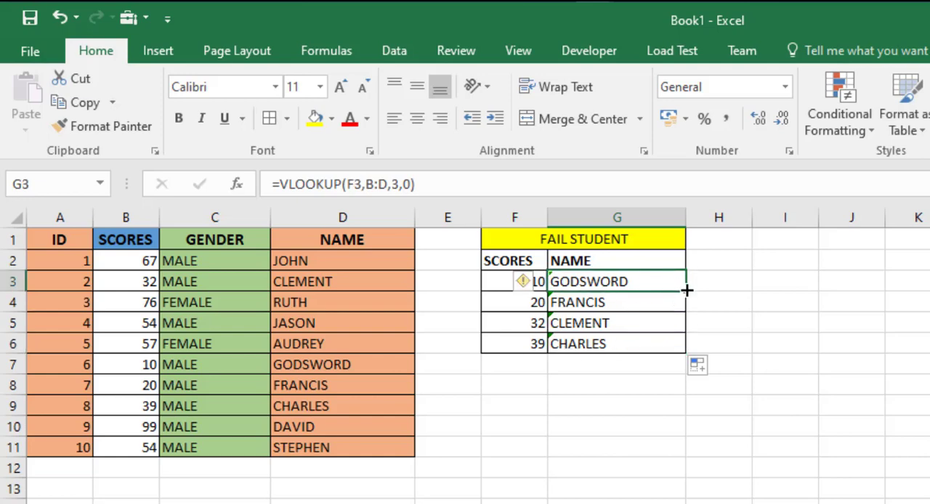
pyautogui.moveTo(687, 290); pyautogui.dragTo(686, 353)
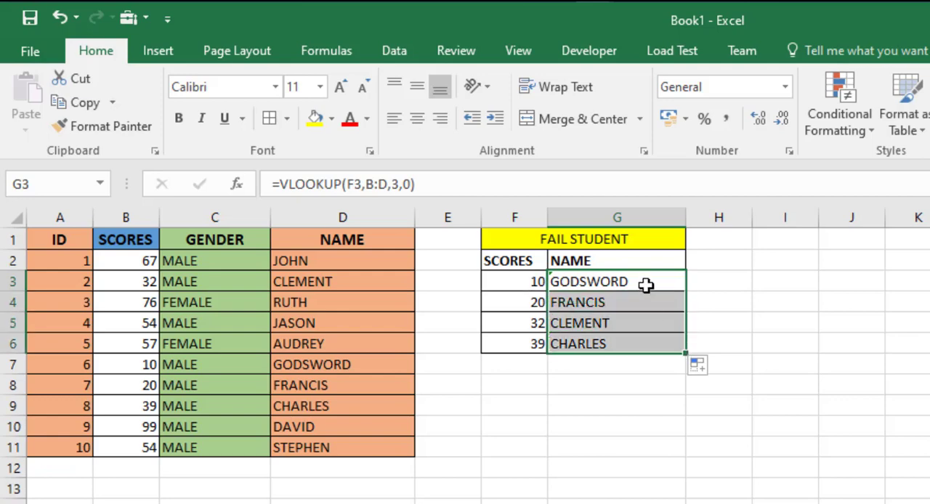
pyautogui.click(643, 278)
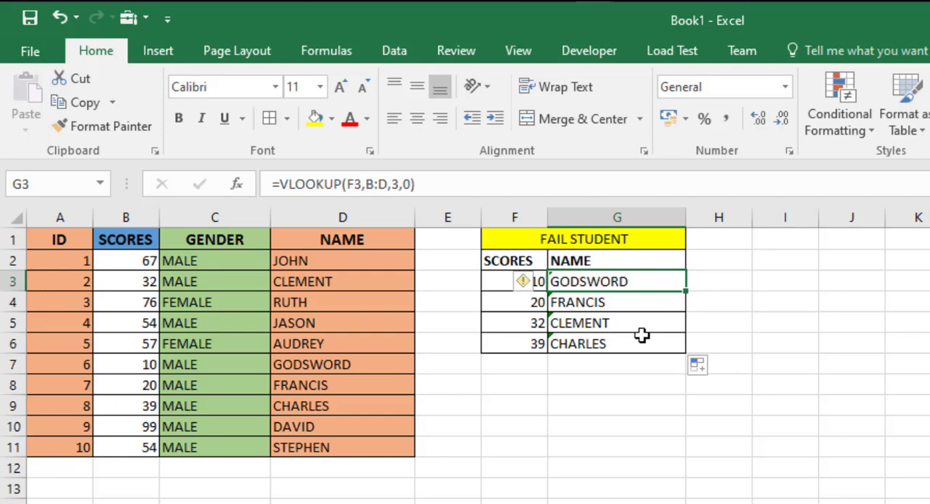
# Replace the table array B:D in the G5 VLOOKUP formula with the range B2:D11.
pyautogui.click(614, 326)
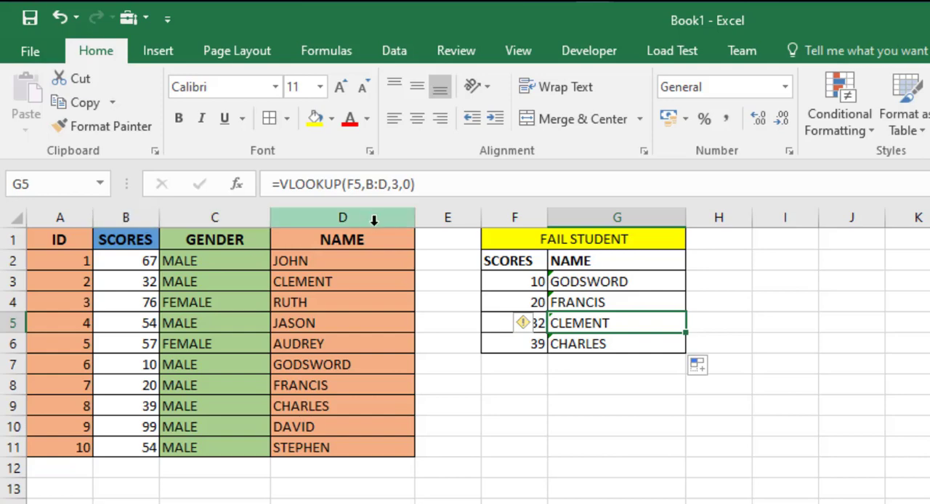
pyautogui.click(448, 184)
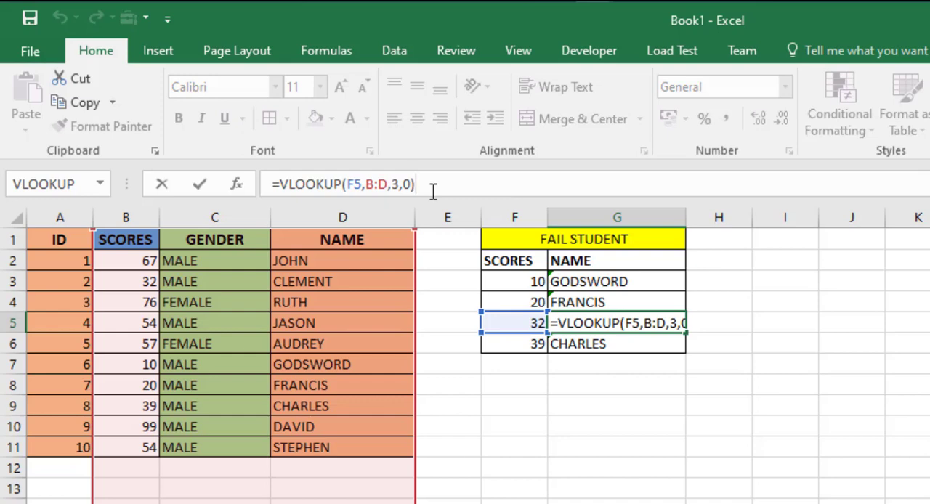
pyautogui.click(390, 183)
pyautogui.press('BackSpace')
pyautogui.press('BackSpace')
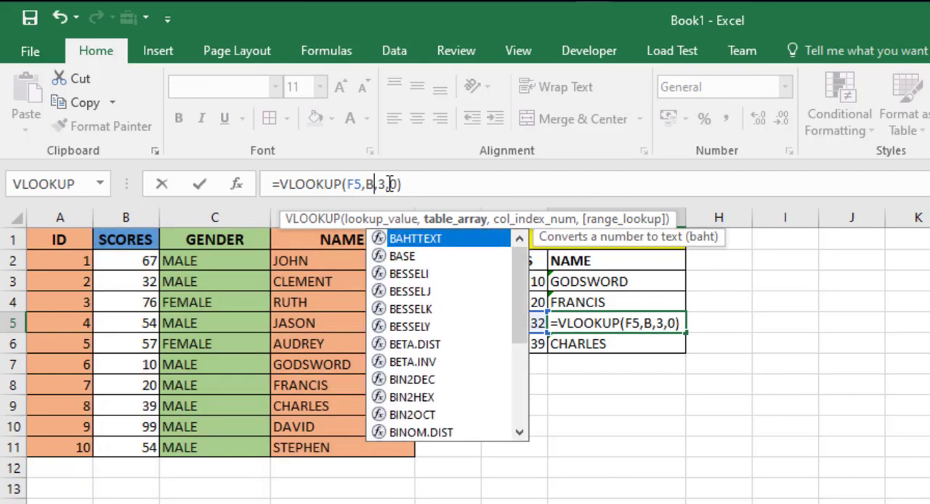
pyautogui.press('BackSpace')
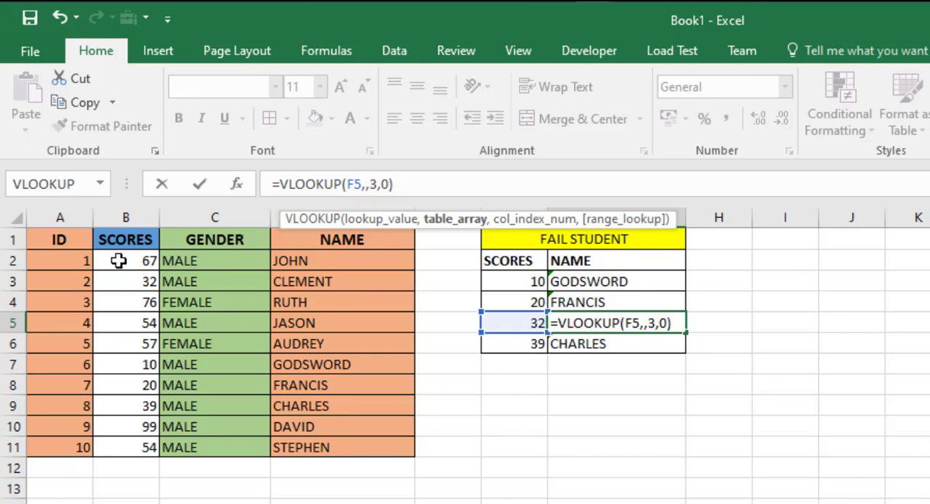
pyautogui.moveTo(122, 262); pyautogui.dragTo(373, 450)
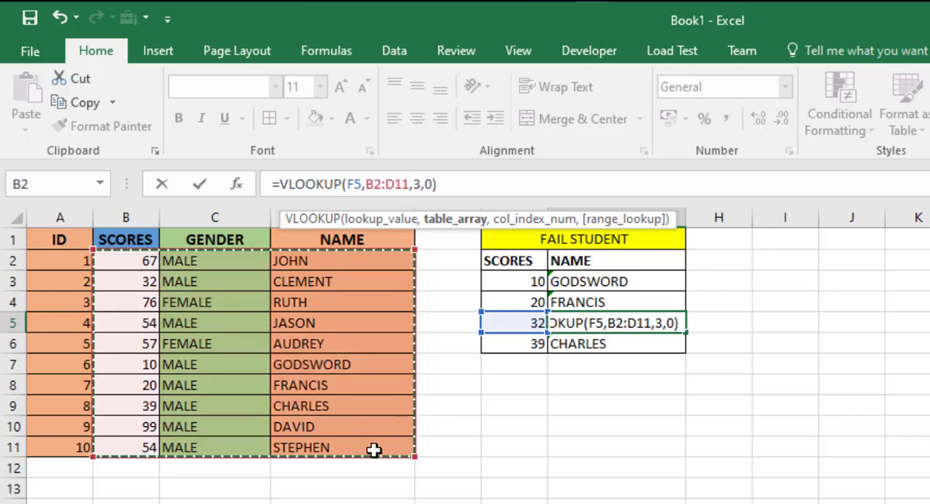
pyautogui.press('Return')
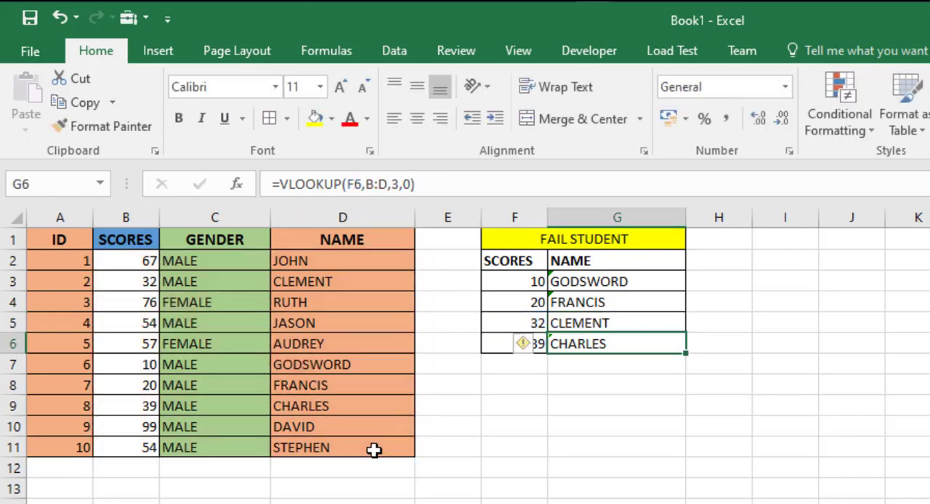
# Replace the table array in the G3 VLOOKUP formula with B2:D11 and fill the formula down through G6.
pyautogui.click(604, 282)
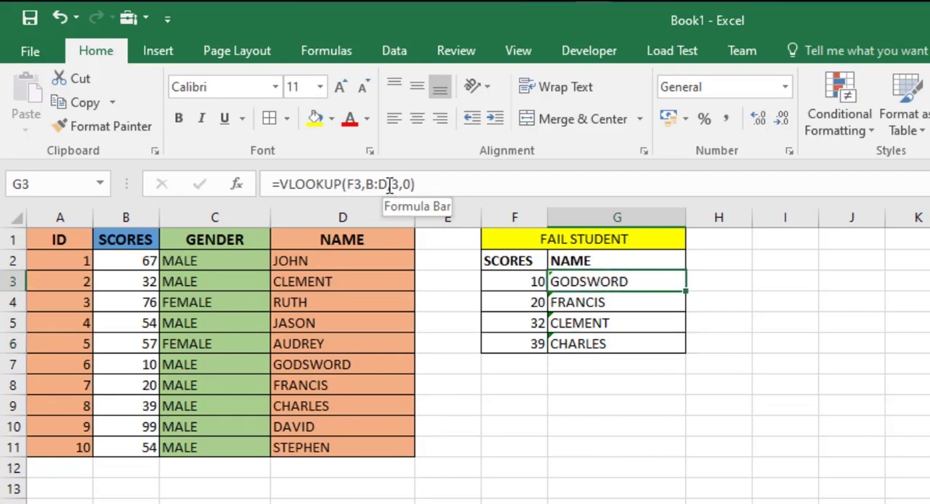
pyautogui.moveTo(389, 186); pyautogui.dragTo(366, 185)
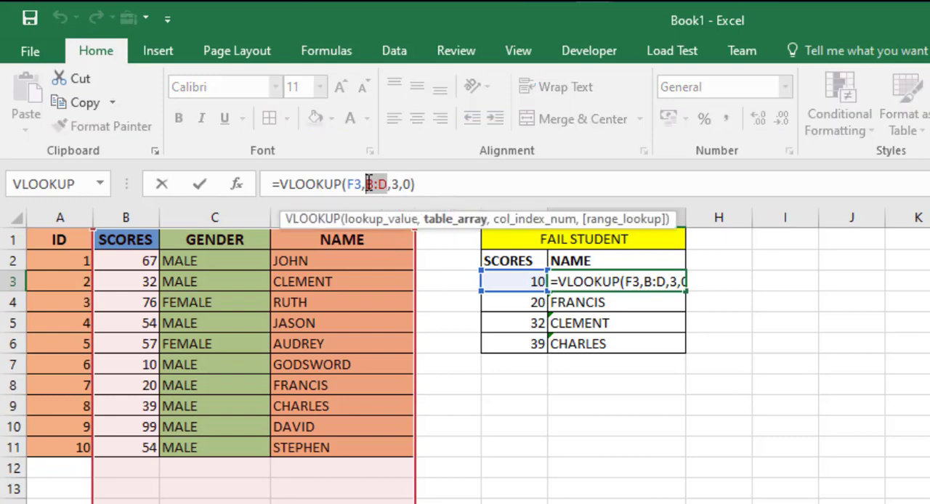
pyautogui.click(128, 262)
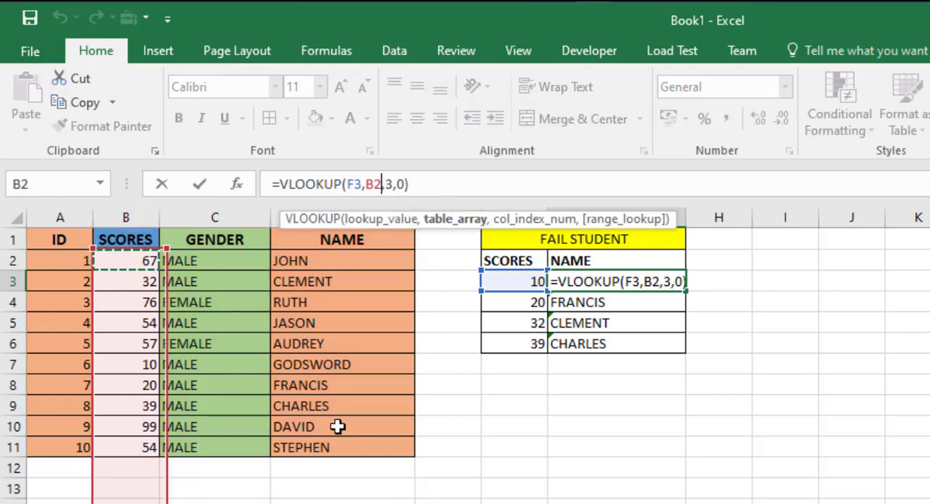
pyautogui.moveTo(338, 428); pyautogui.dragTo(351, 444)
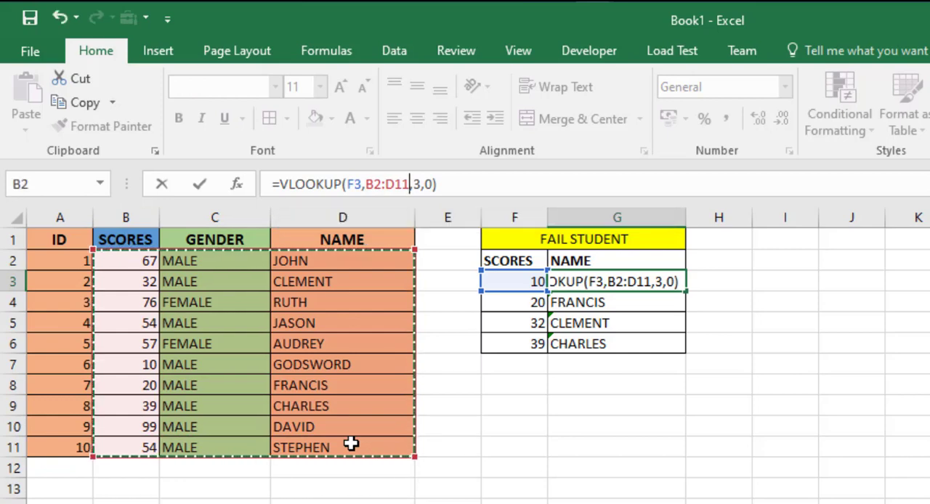
pyautogui.press('Return')
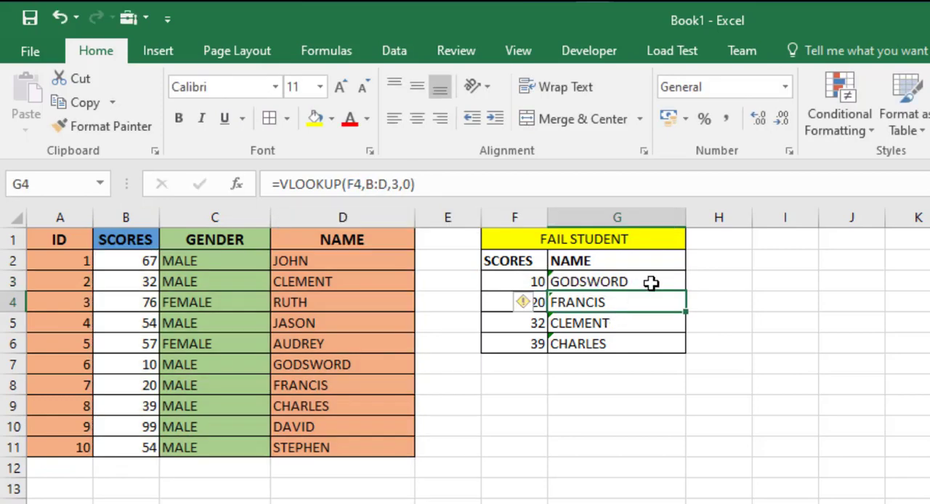
pyautogui.click(651, 284)
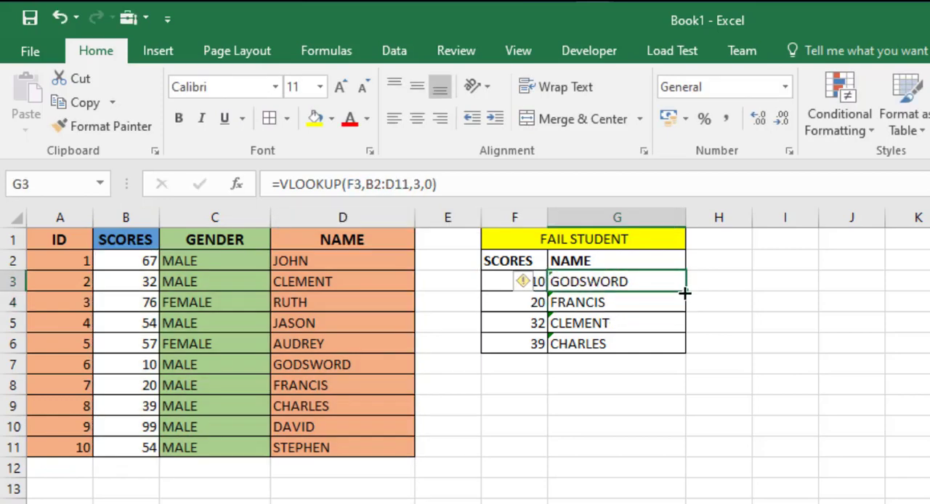
pyautogui.doubleClick(685, 291)
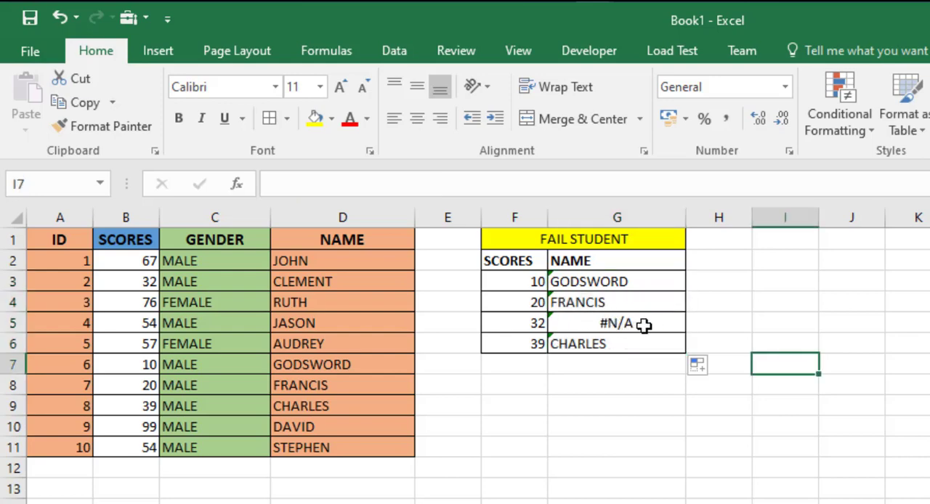
# Make the G3 formula's table array absolute as $B$2:$D$11 and refill the formula down through G6.
pyautogui.click(659, 281)
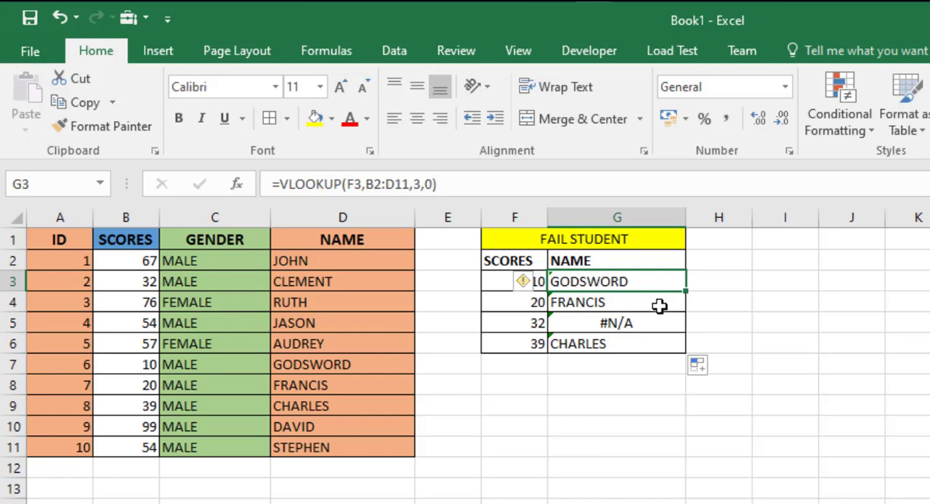
pyautogui.click(658, 305)
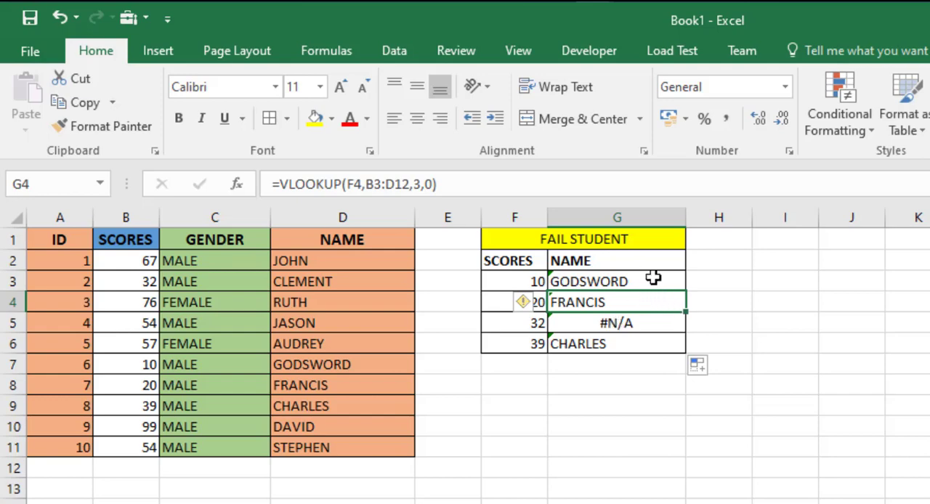
pyautogui.click(649, 282)
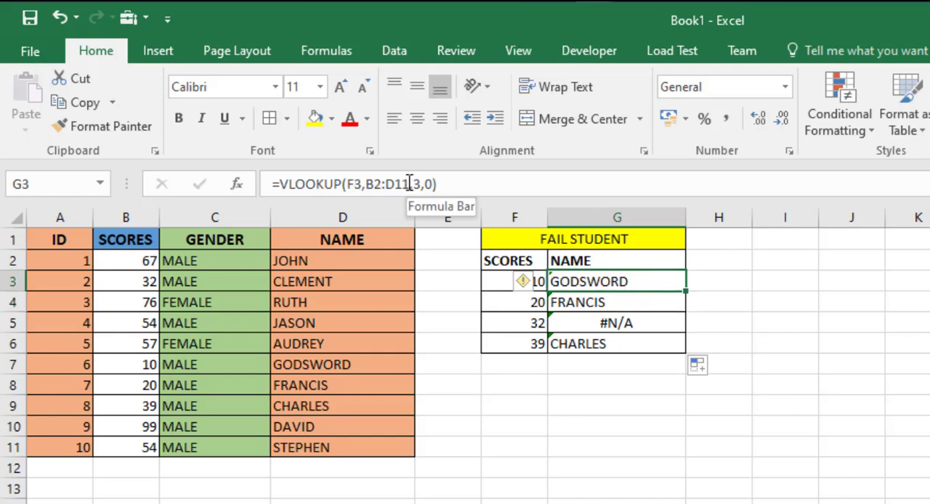
pyautogui.moveTo(409, 183); pyautogui.dragTo(369, 181)
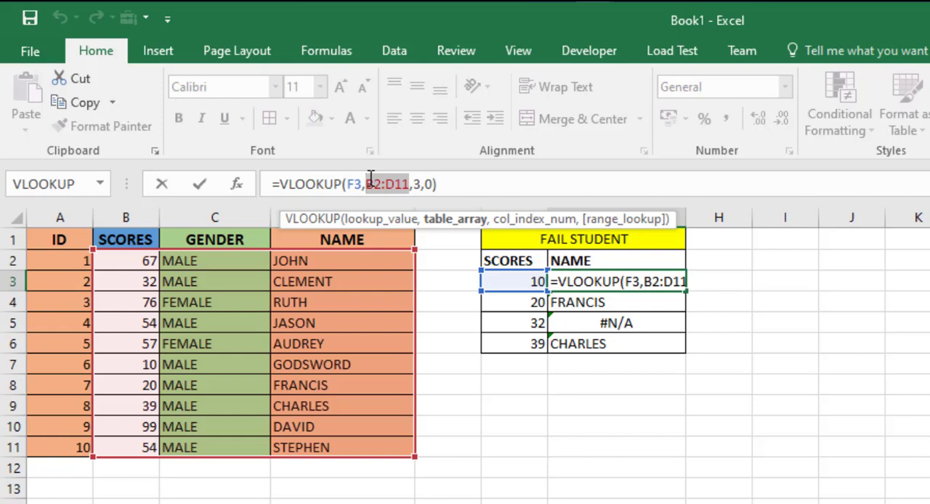
pyautogui.press('F4')
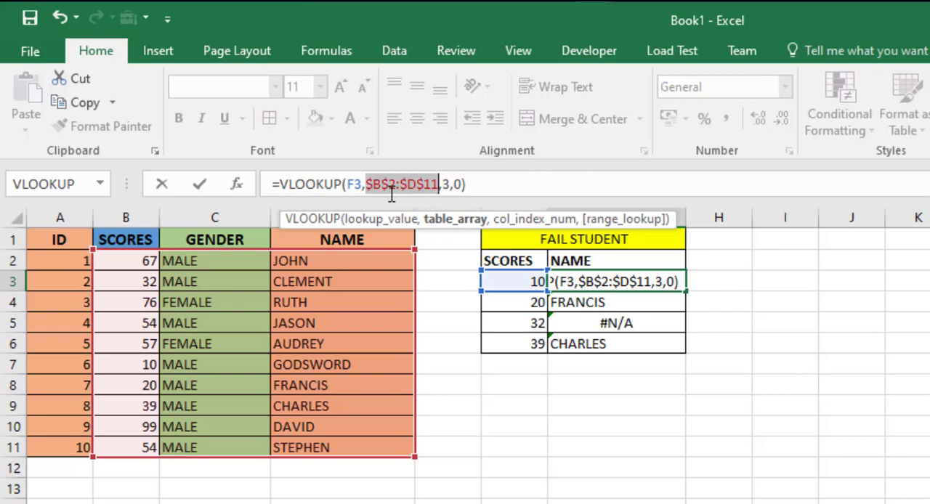
pyautogui.click(502, 182)
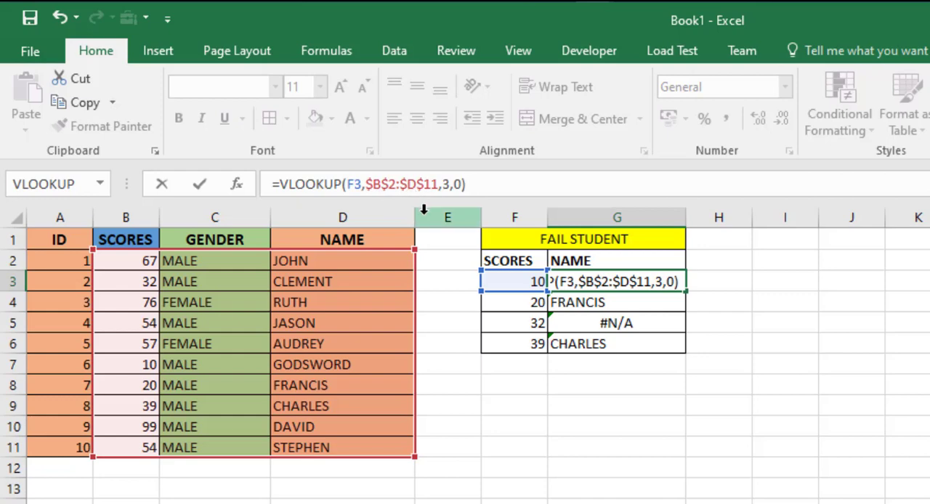
pyautogui.press('Return')
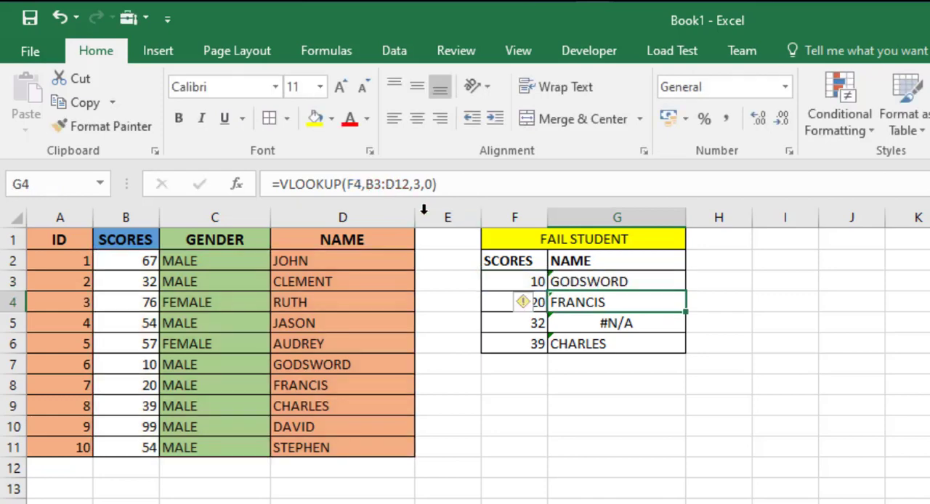
pyautogui.click(684, 290)
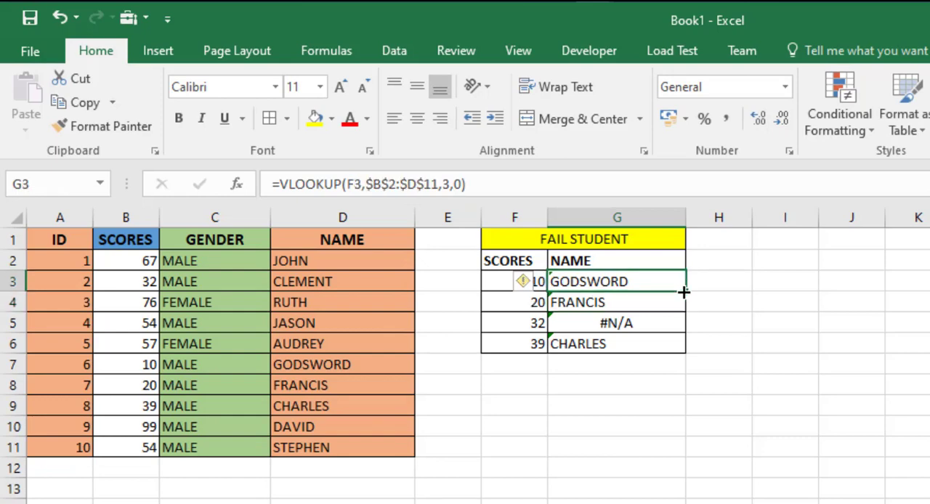
pyautogui.doubleClick(684, 291)
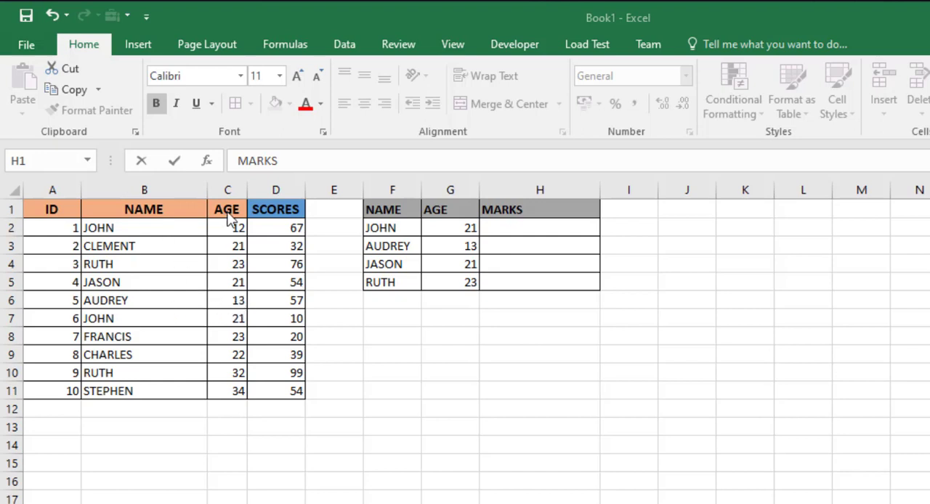
# Insert a blank column before the NAME column and enter =C2&D2 in B2 to join name and age.
pyautogui.click(141, 190)
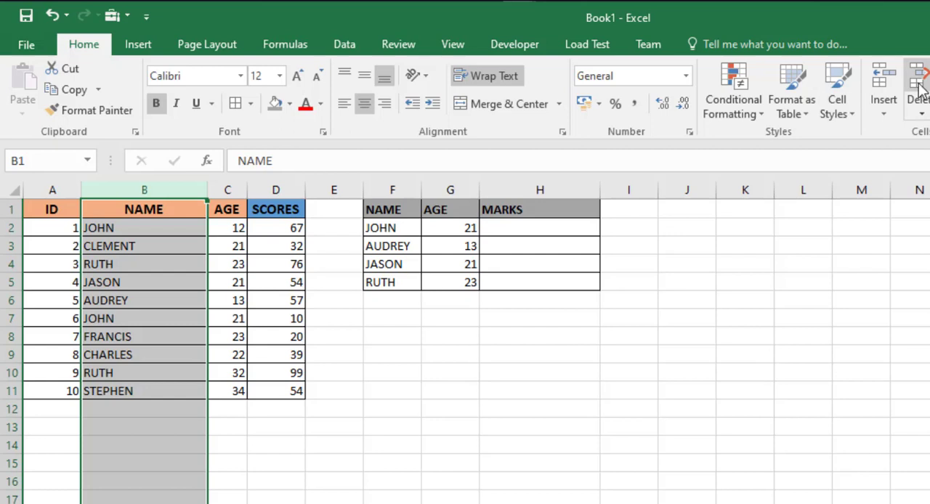
pyautogui.click(884, 80)
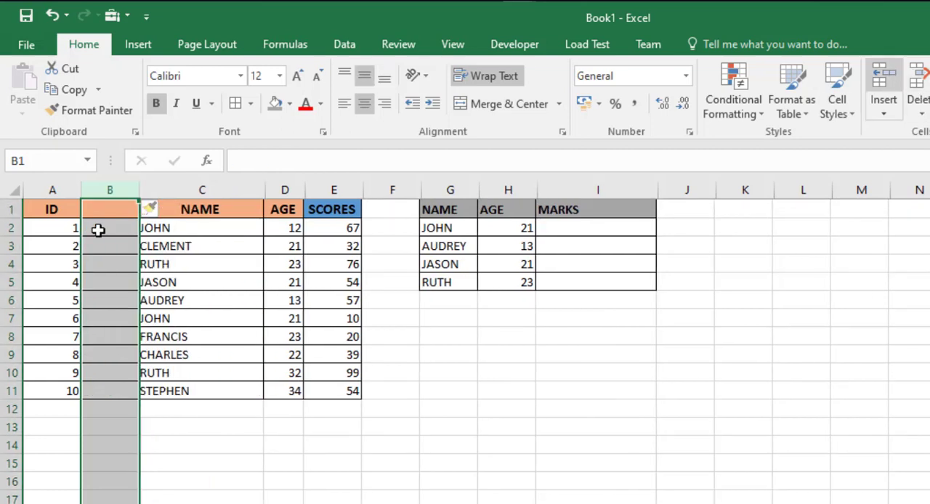
pyautogui.click(98, 230)
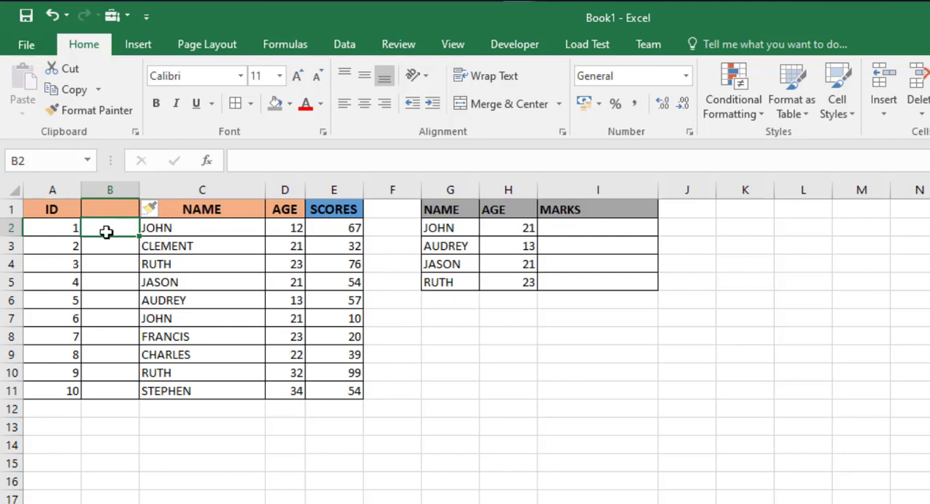
pyautogui.write('=')
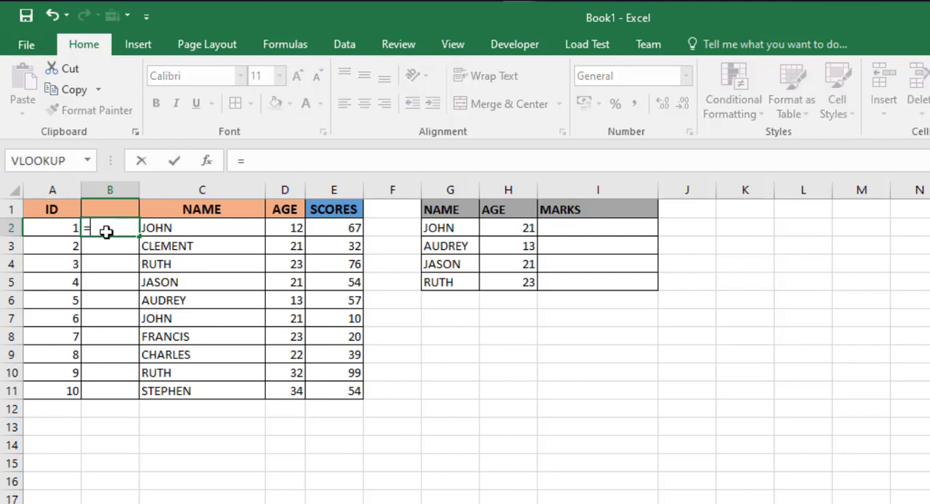
pyautogui.click(178, 229)
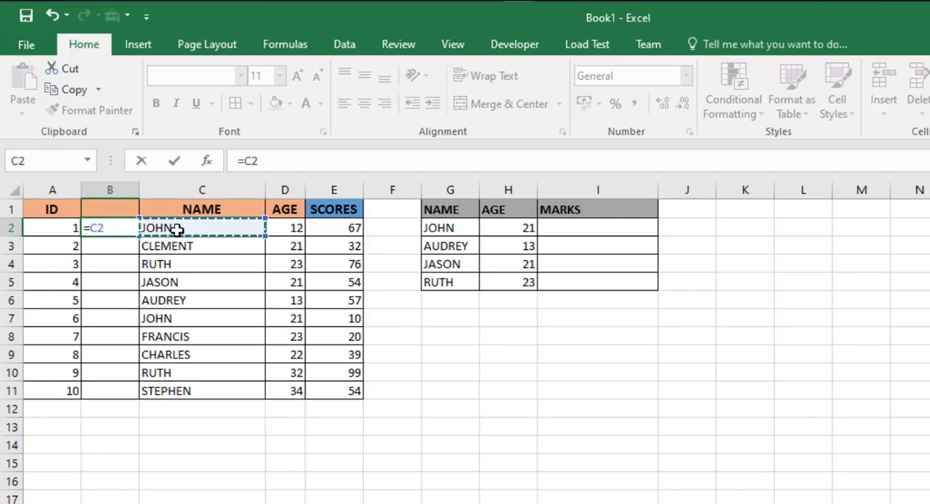
pyautogui.write('&')
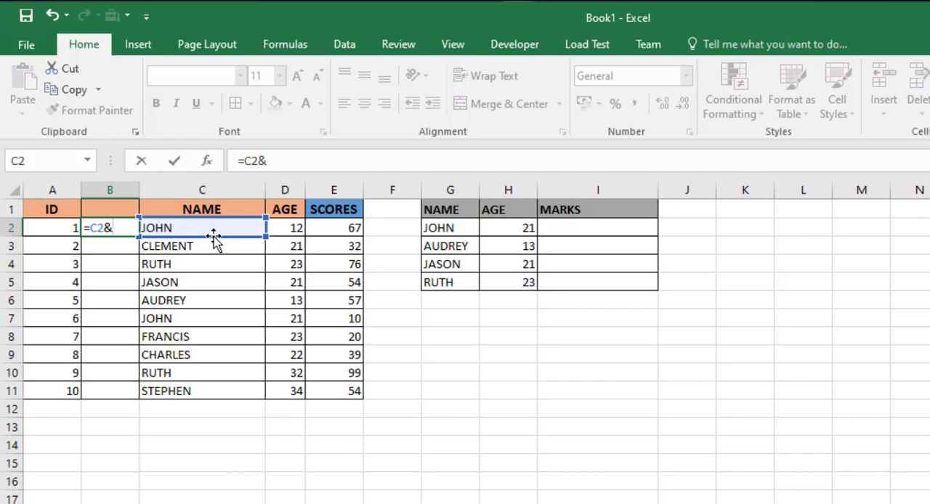
pyautogui.click(278, 228)
pyautogui.press('Return')
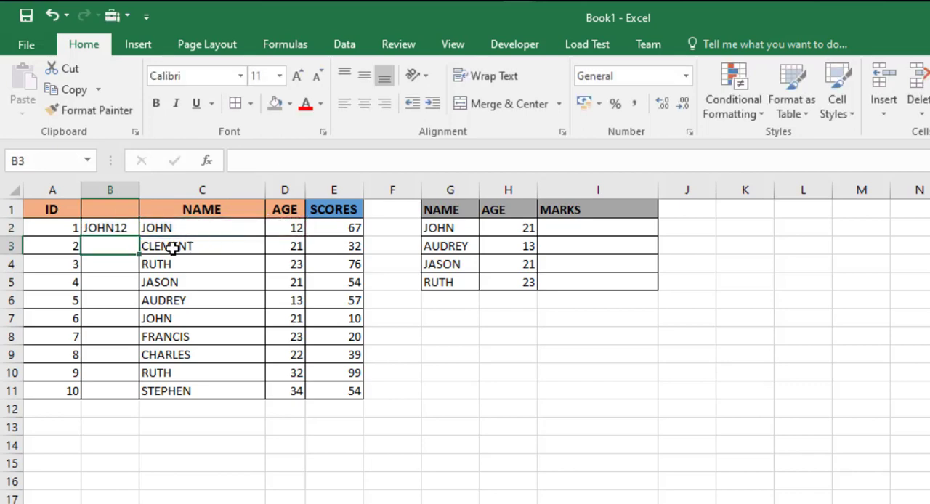
# Fill the name-and-age formula from B2 down through B11 and widen column B to fit the joined text.
pyautogui.click(116, 229)
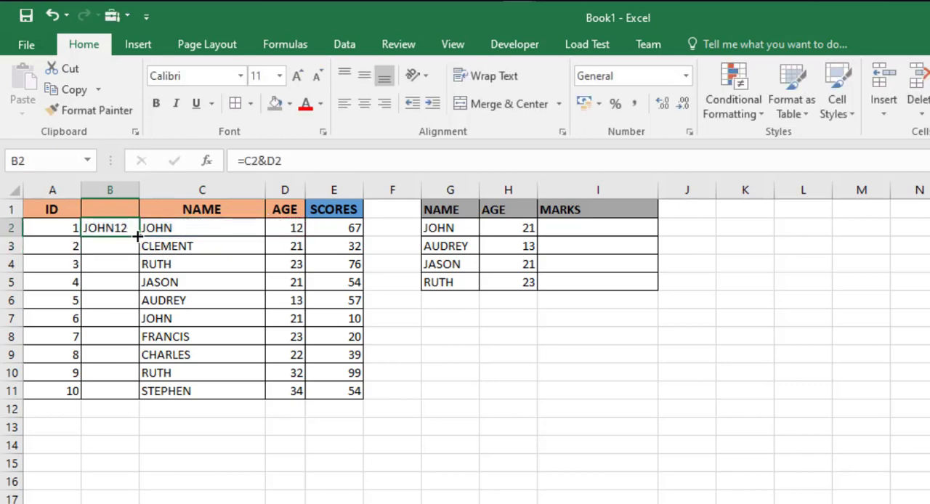
pyautogui.moveTo(138, 236); pyautogui.dragTo(141, 401)
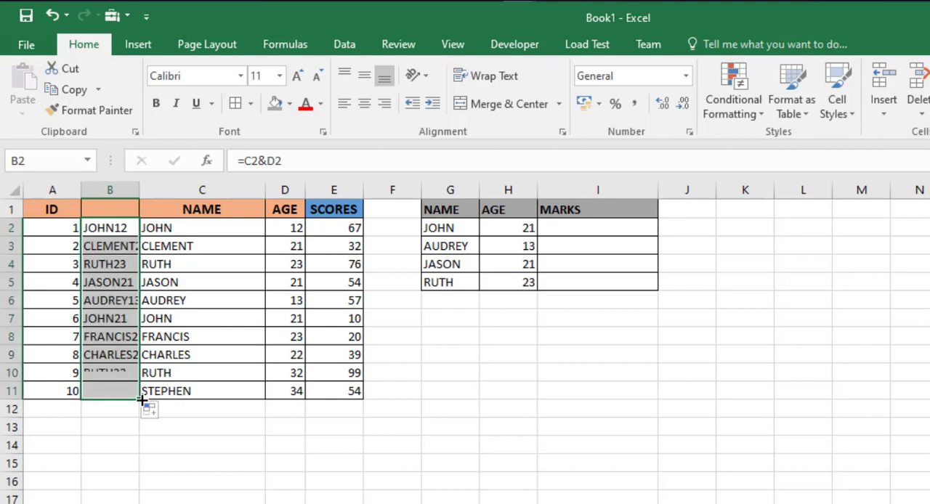
pyautogui.moveTo(138, 193); pyautogui.dragTo(181, 197)
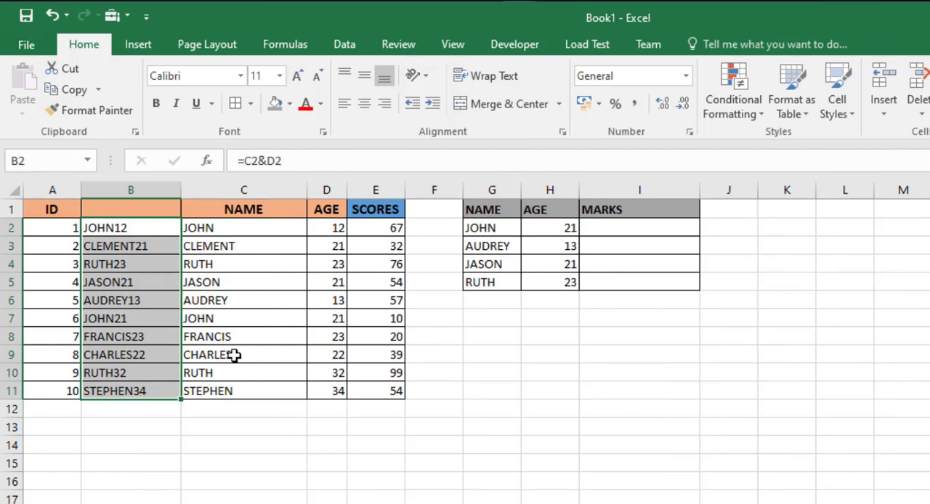
# Start a VLOOKUP formula in I2 of the MARKS column with the joined name and age G2&H2 as lookup value.
pyautogui.click(605, 249)
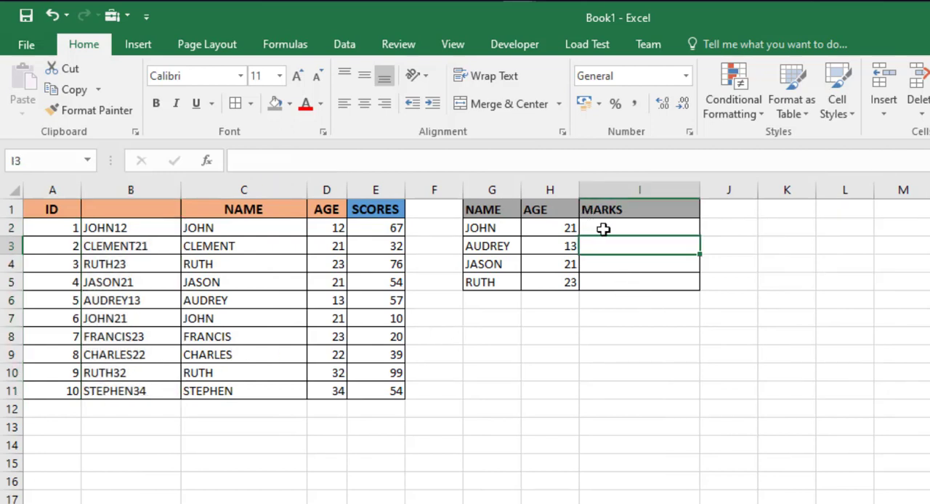
pyautogui.click(603, 229)
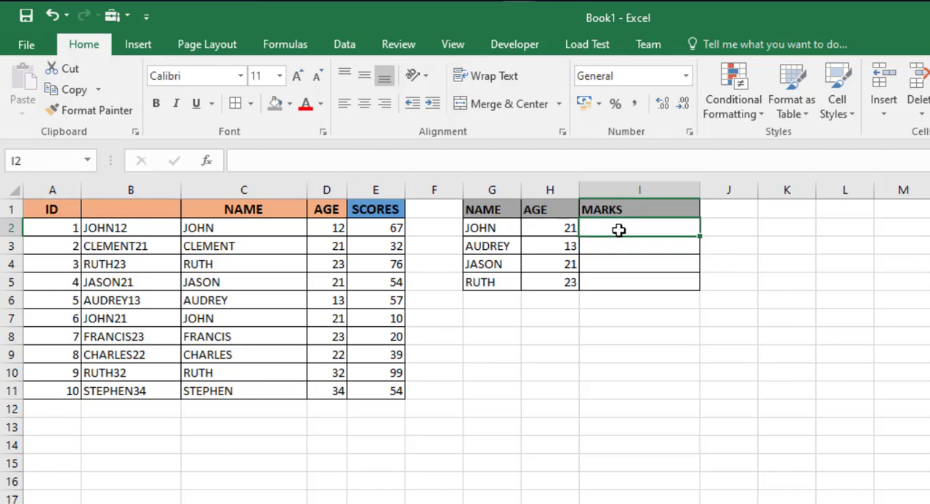
pyautogui.write('=VL')
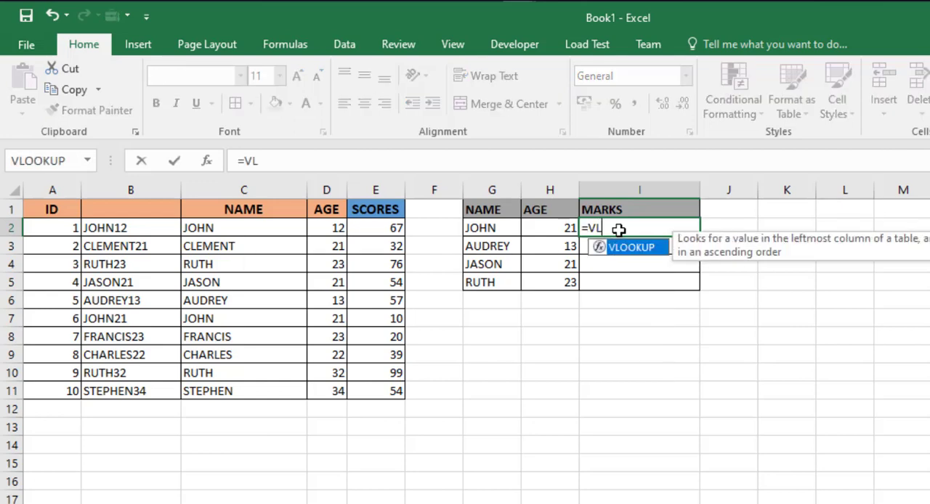
pyautogui.press('Tab')
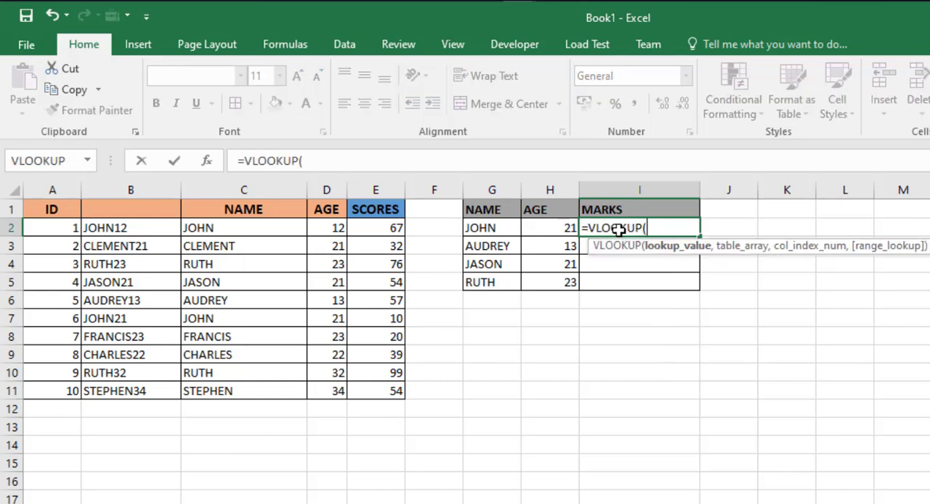
pyautogui.click(494, 229)
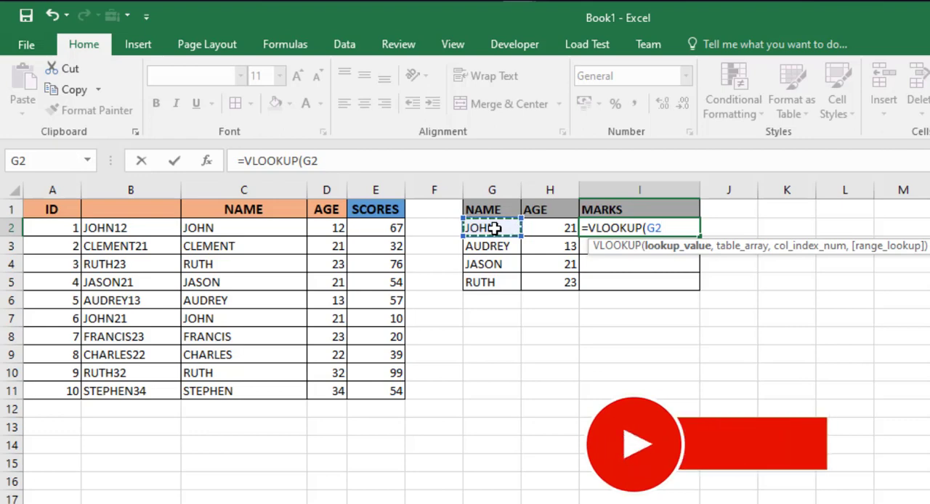
pyautogui.write('&')
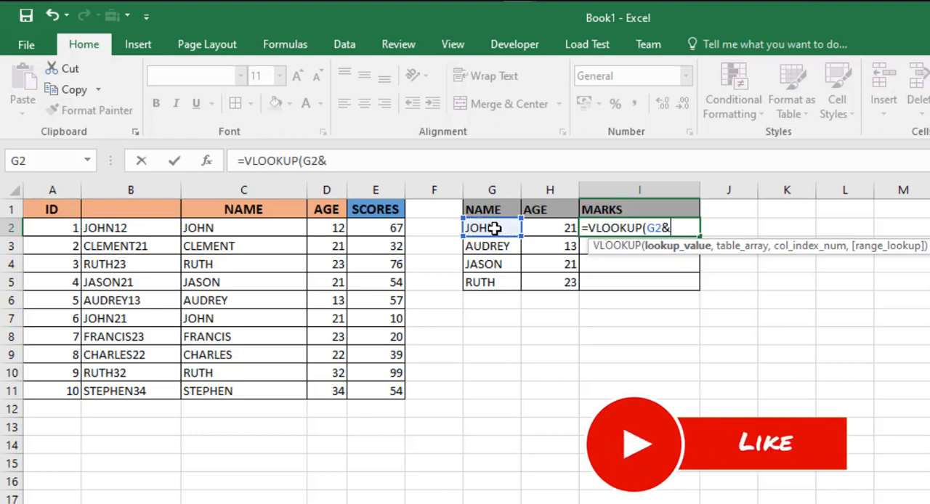
pyautogui.click(546, 229)
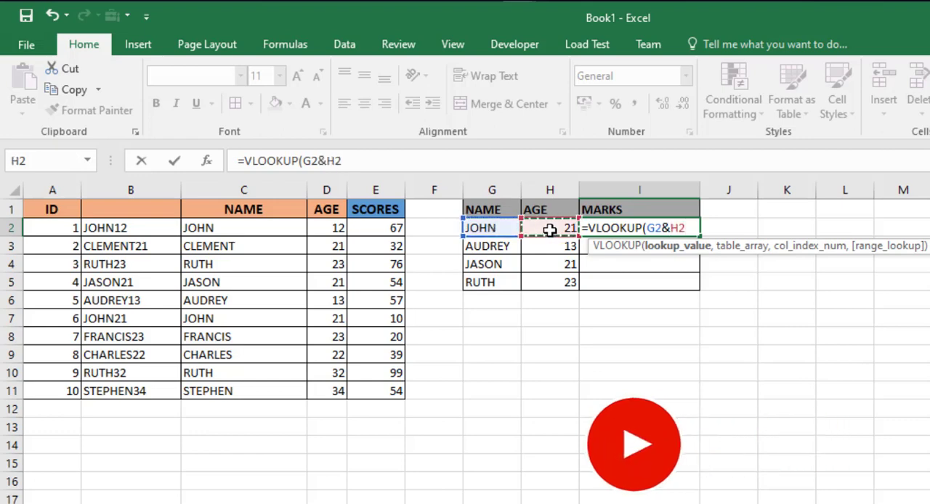
pyautogui.write(',')
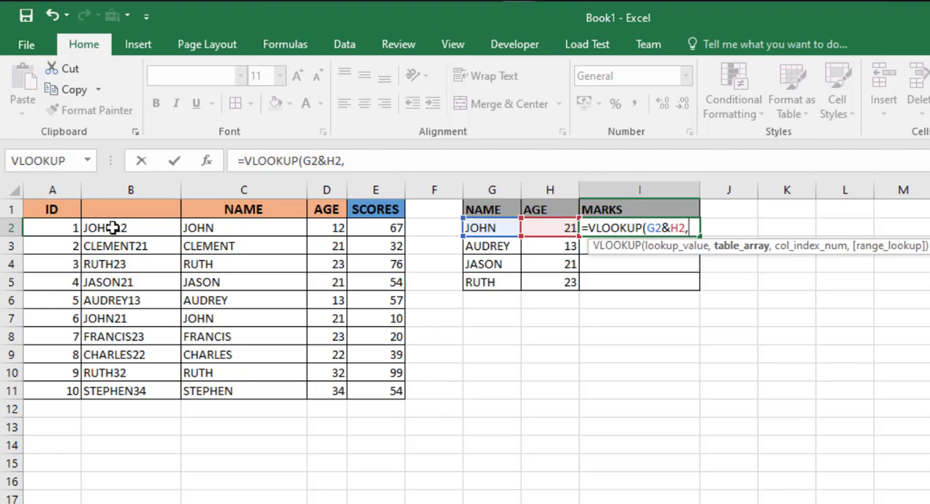
# Complete the I2 VLOOKUP with table array B2:E11, column index 4 and range lookup 0.
pyautogui.moveTo(113, 228); pyautogui.dragTo(384, 391)
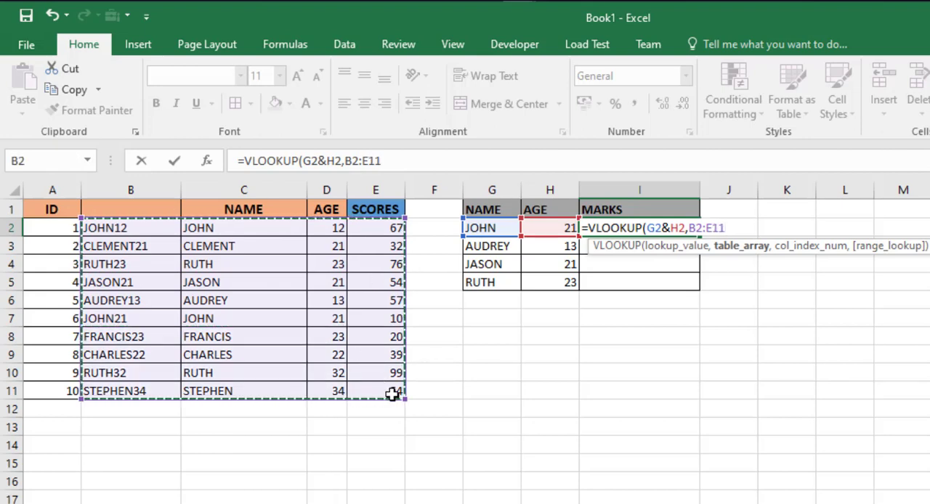
pyautogui.write(',')
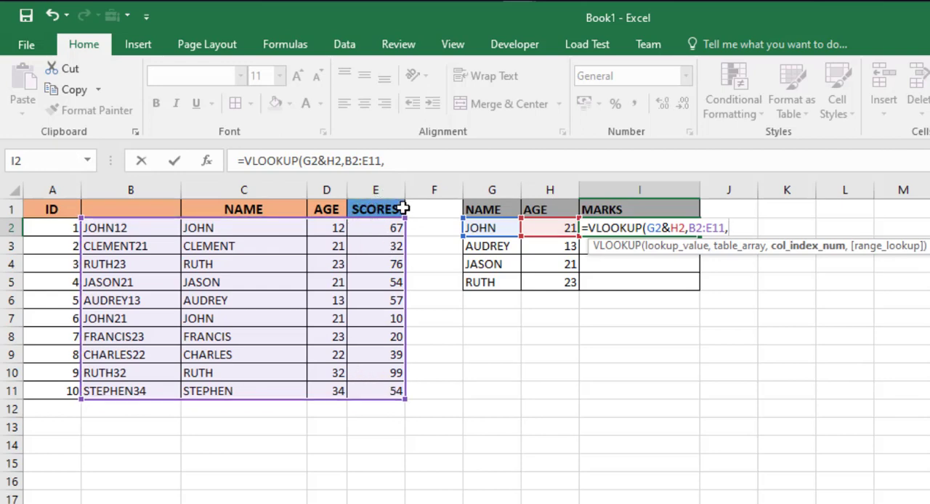
pyautogui.write('4,0')
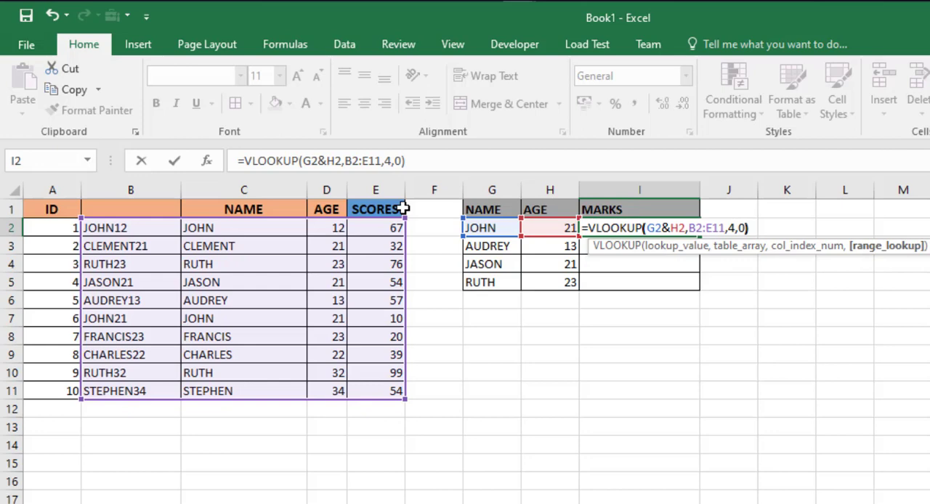
pyautogui.press('Return')
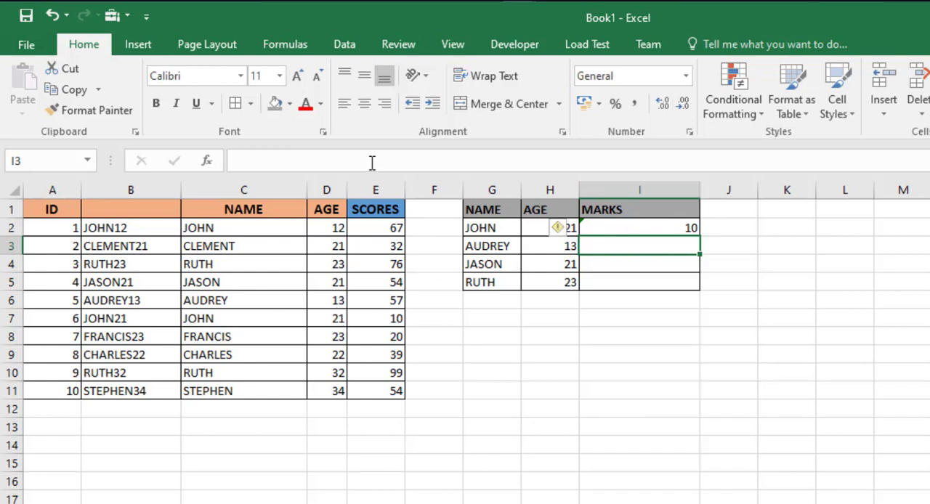
# Make the I2 formula's table array absolute as $B$2:$E$11 and fill the formula down the MARKS column.
pyautogui.press('Up')
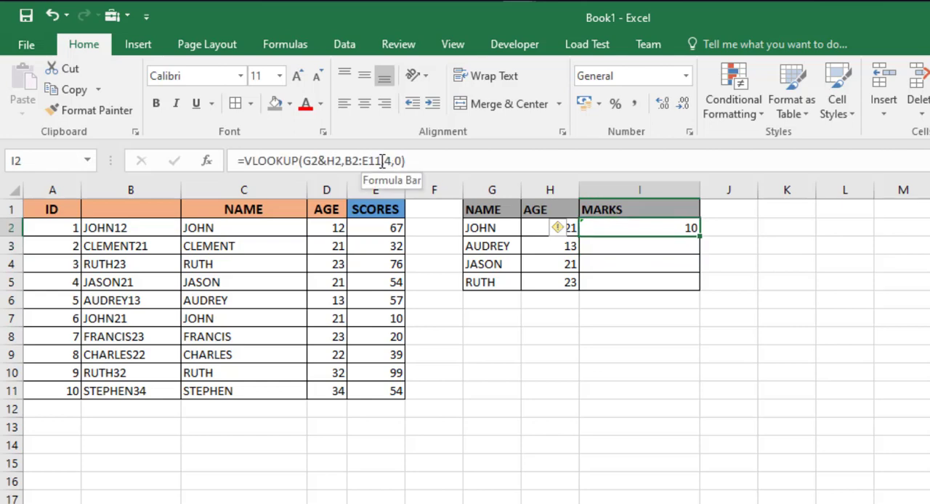
pyautogui.moveTo(382, 160); pyautogui.dragTo(349, 159)
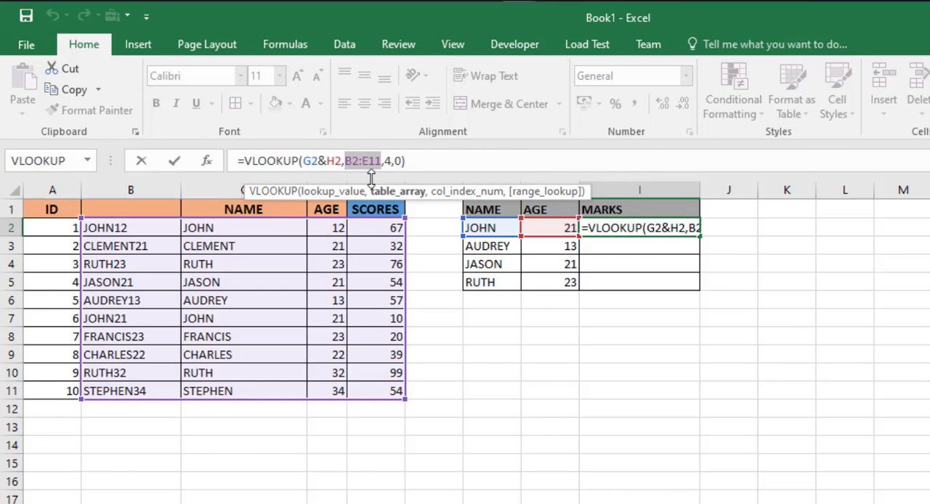
pyautogui.press('F4')
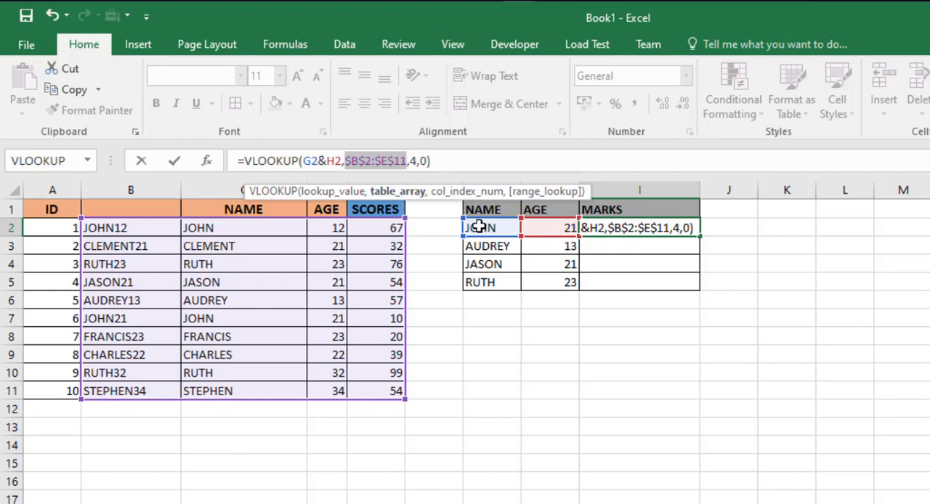
pyautogui.press('Return')
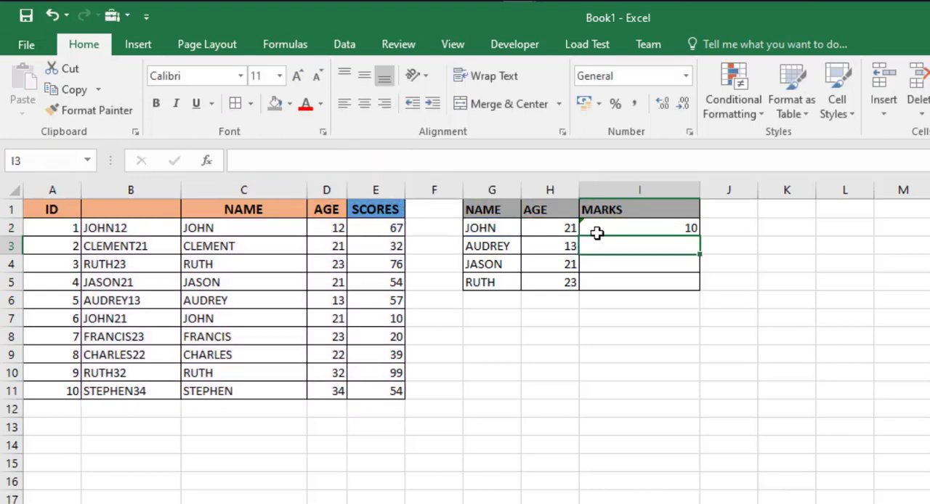
pyautogui.click(690, 229)
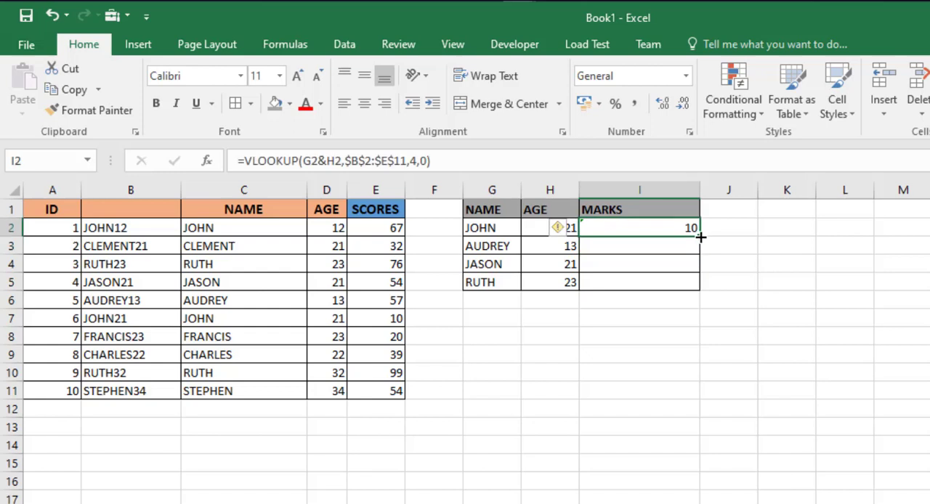
pyautogui.doubleClick(700, 236)
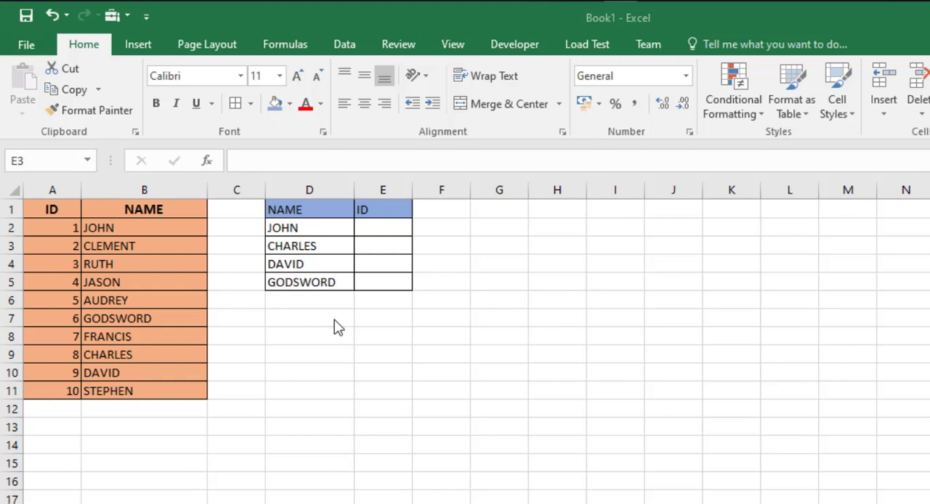
# Start a VLOOKUP formula in E2 of the ID column with the name in D2 as lookup value.
pyautogui.click(372, 227)
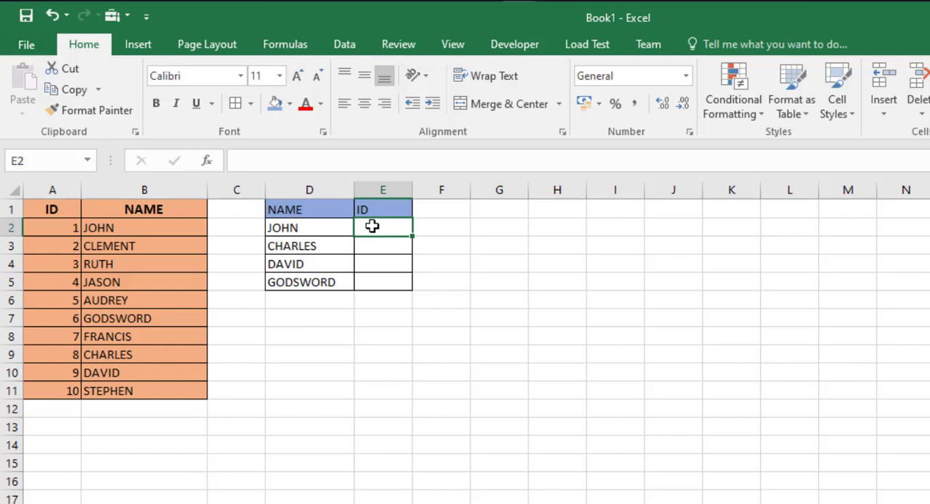
pyautogui.write('=V')
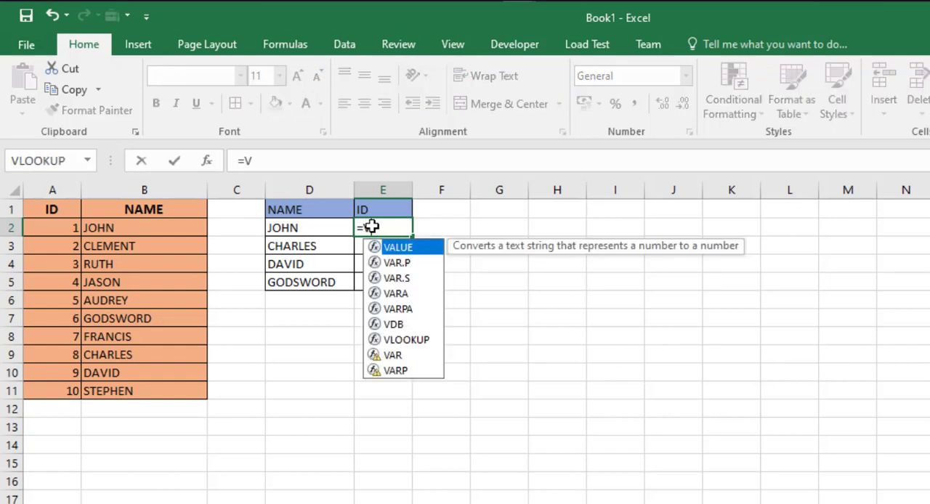
pyautogui.write('LOOKUP(')
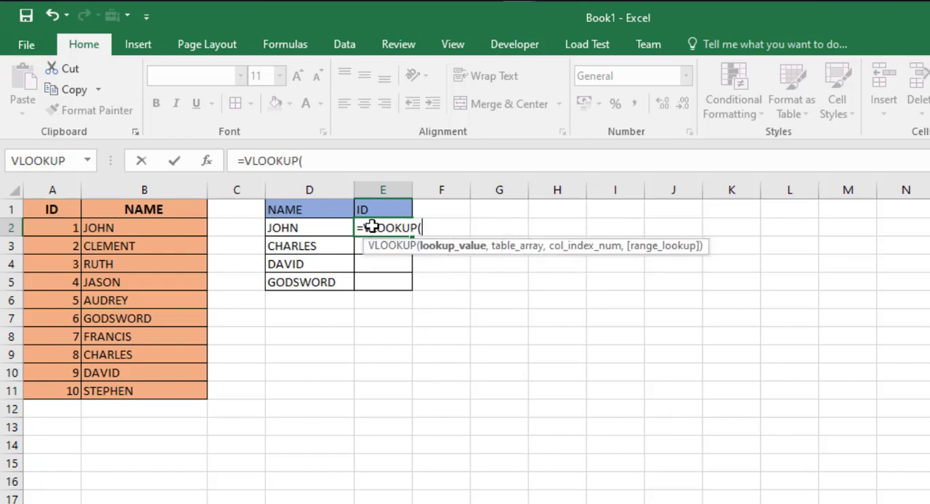
pyautogui.click(293, 228)
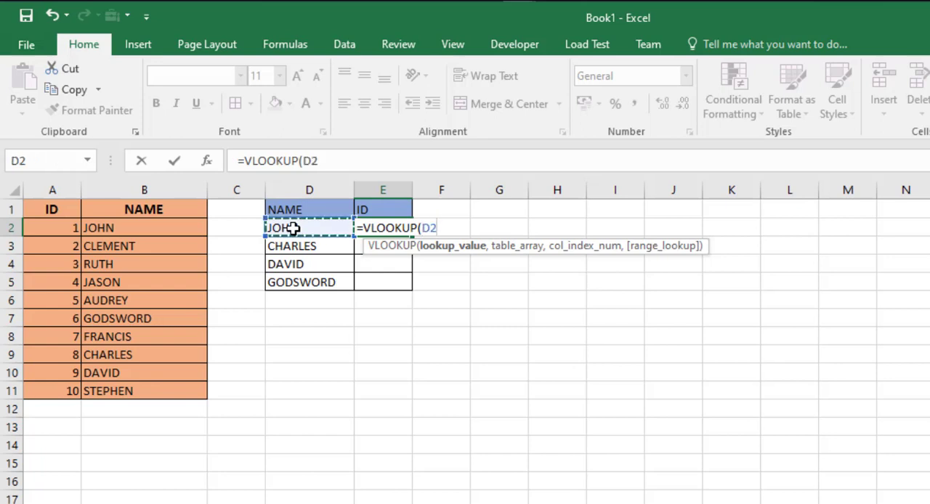
pyautogui.write(',')
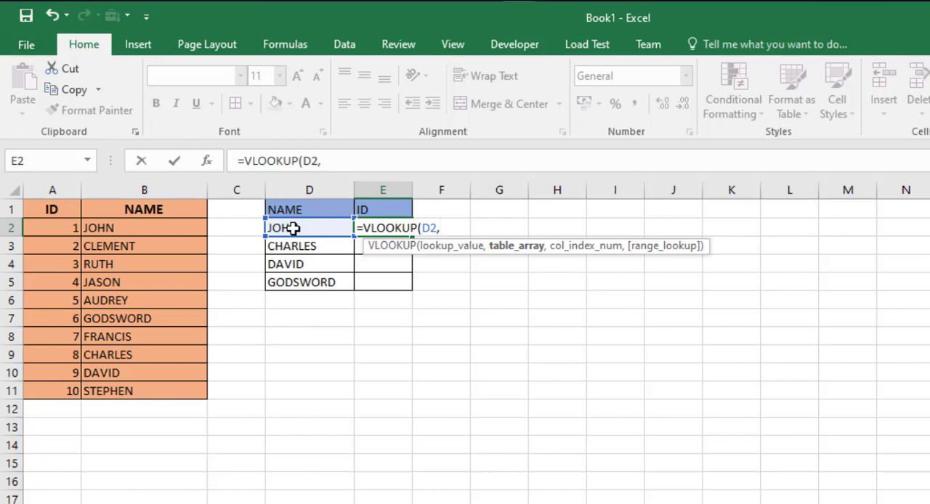
pyautogui.write('C')
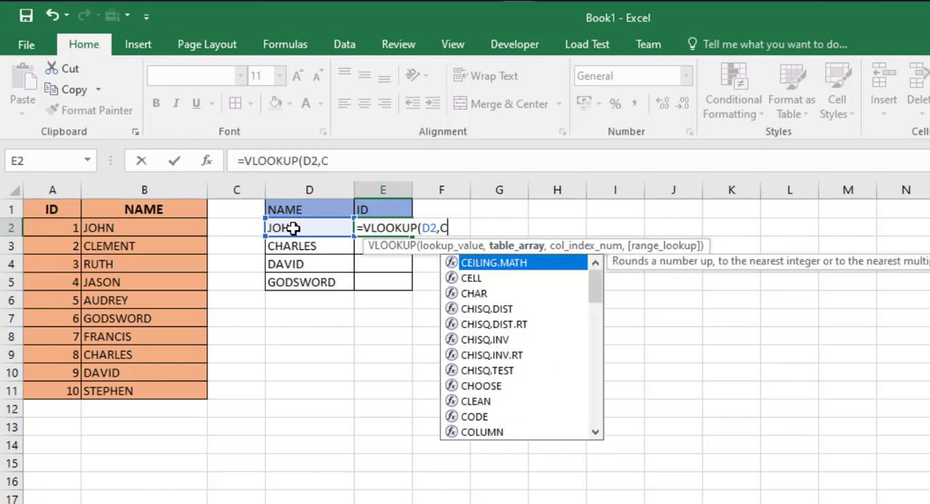
pyautogui.write('HOOSE')
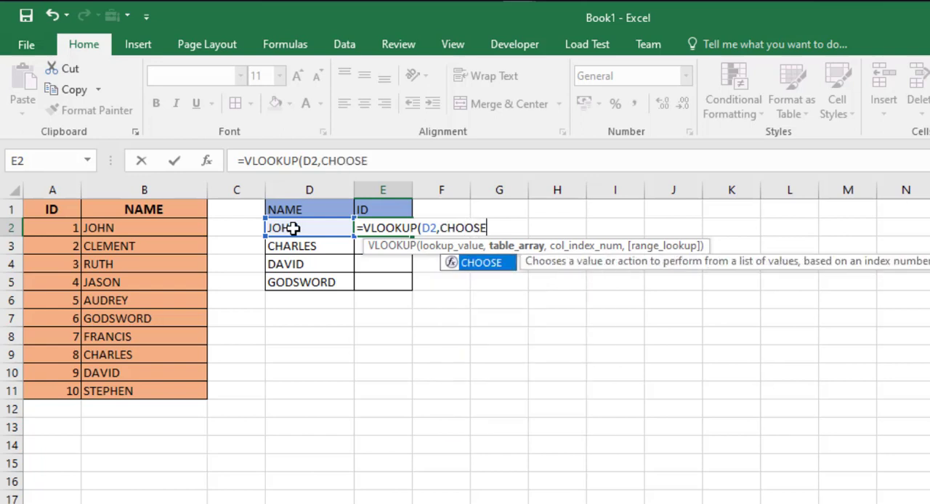
pyautogui.write('(')
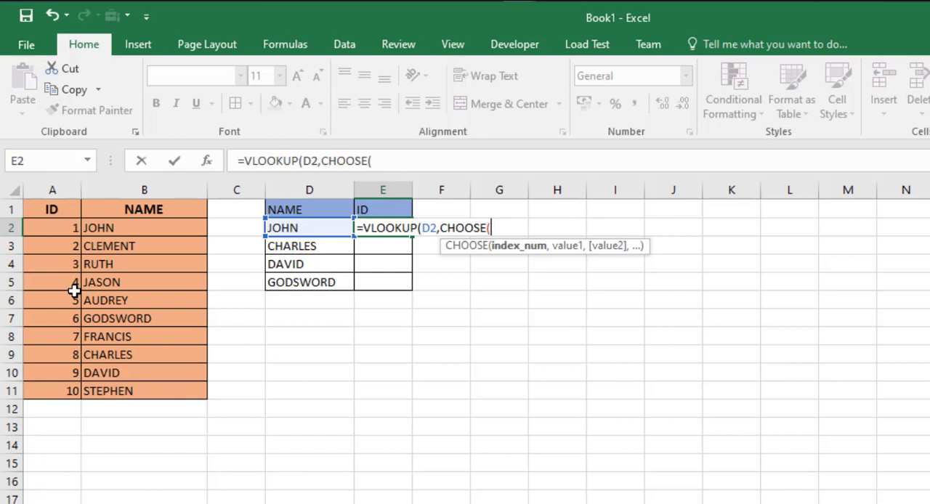
# Add CHOOSE({2,1},A:A,B:B) as the table array of the E2 VLOOKUP to swap the ID and NAME columns.
pyautogui.write('{2,1},')
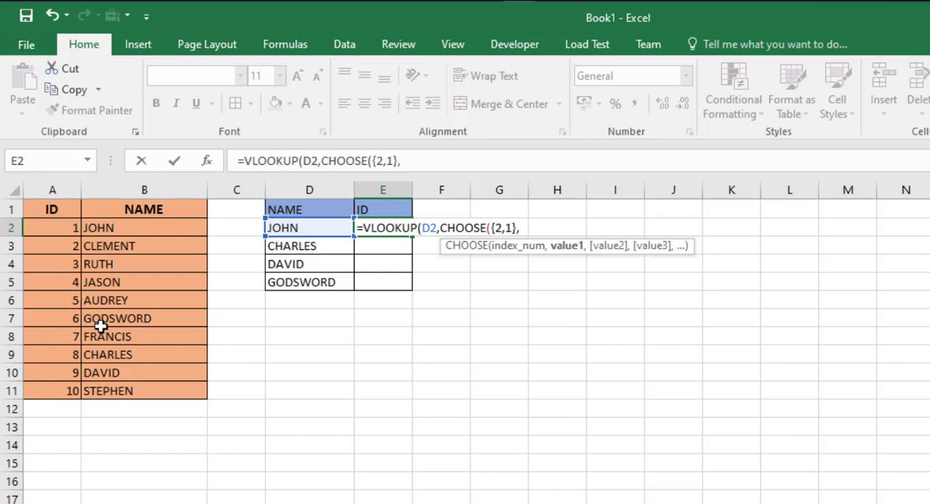
pyautogui.click(55, 189)
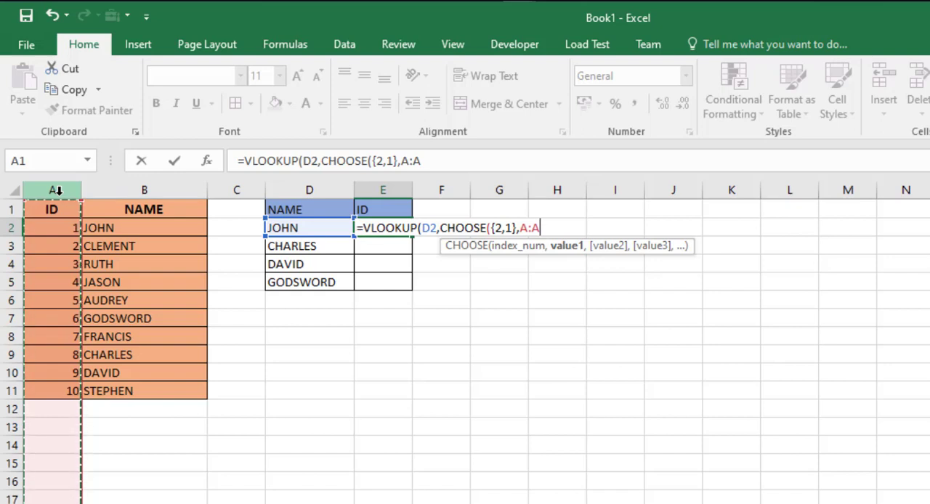
pyautogui.write(',')
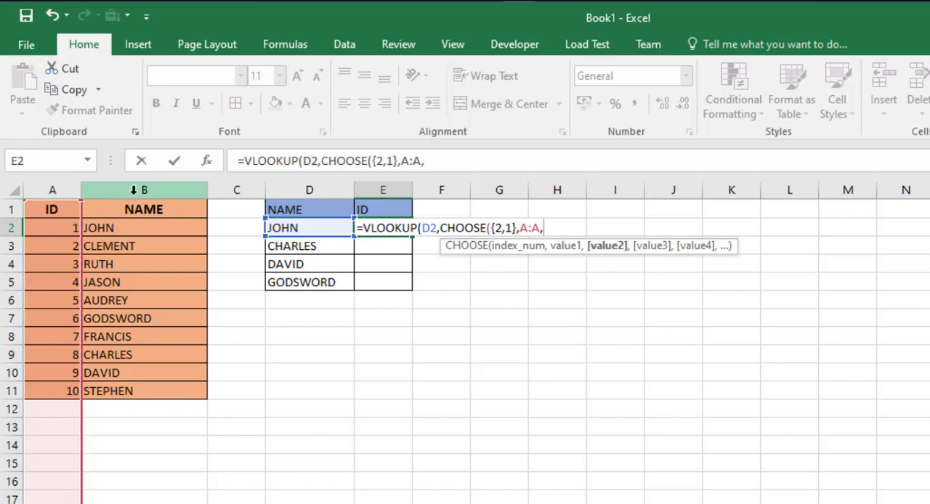
pyautogui.click(132, 192)
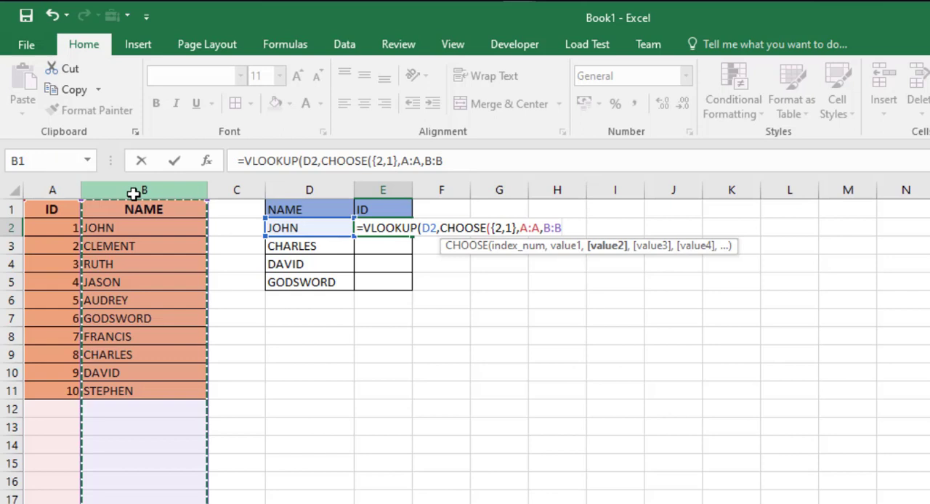
pyautogui.write(')')
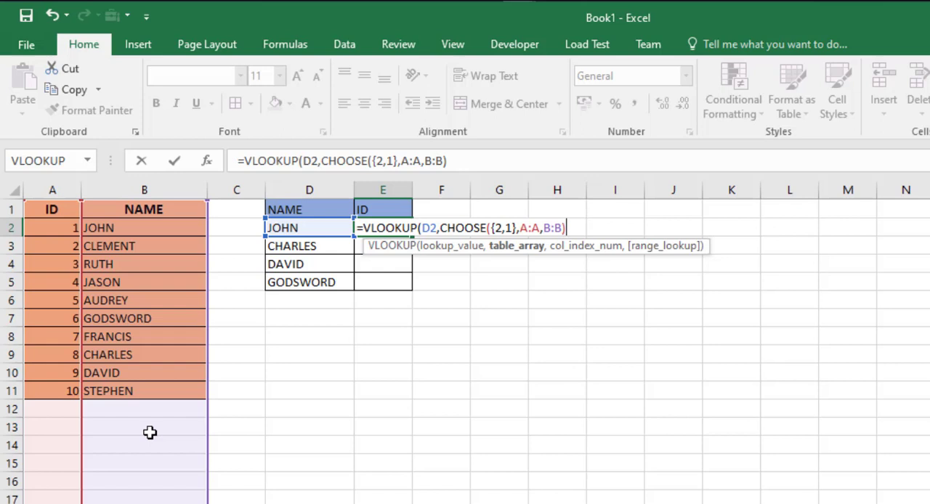
# Finish the E2 VLOOKUP with column index 2 and range lookup 0.
pyautogui.write(',')
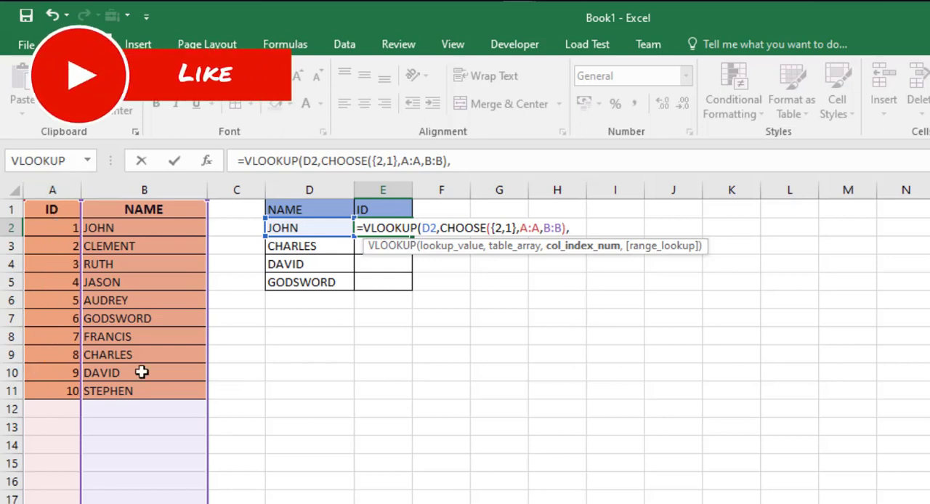
pyautogui.write('2')
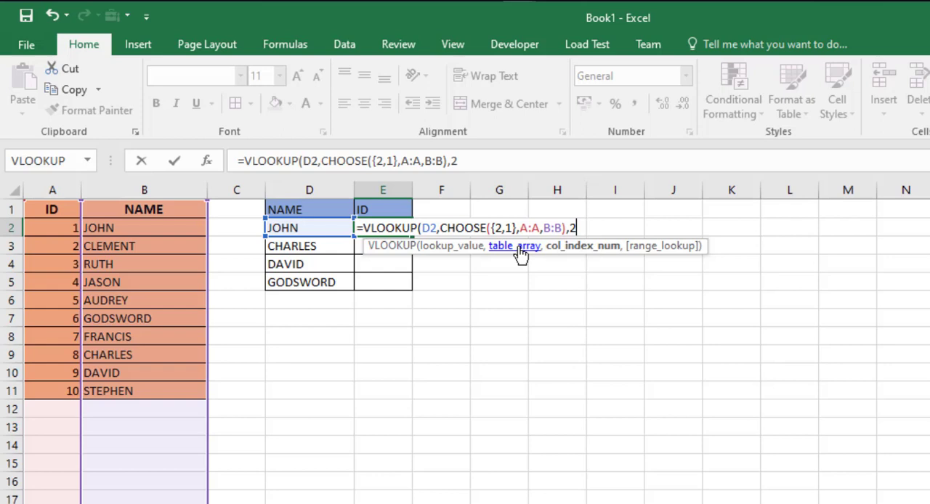
pyautogui.write(',0)')
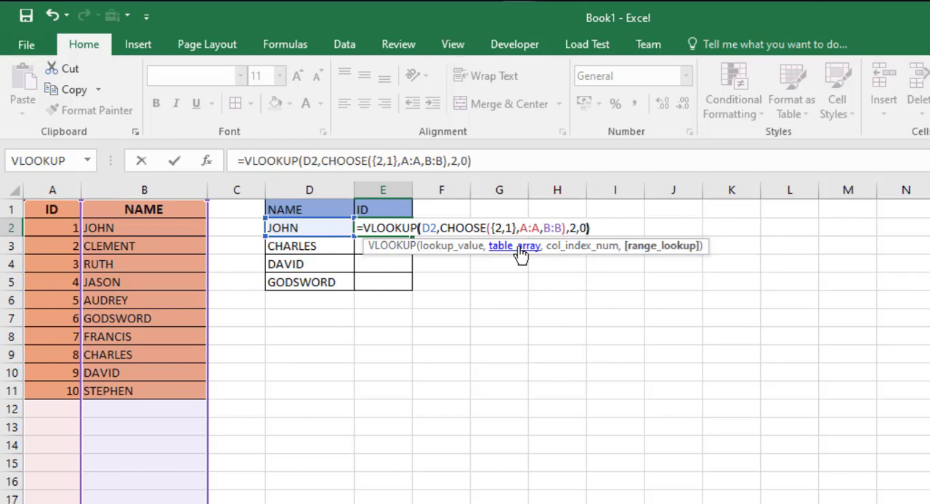
pyautogui.press('Return')
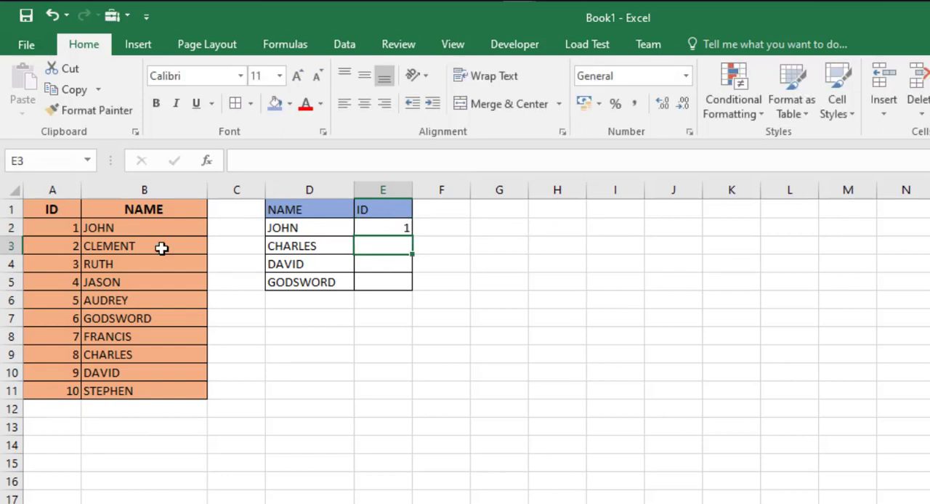
# Fill the E2 VLOOKUP formula down the ID column through E5.
pyautogui.click(385, 228)
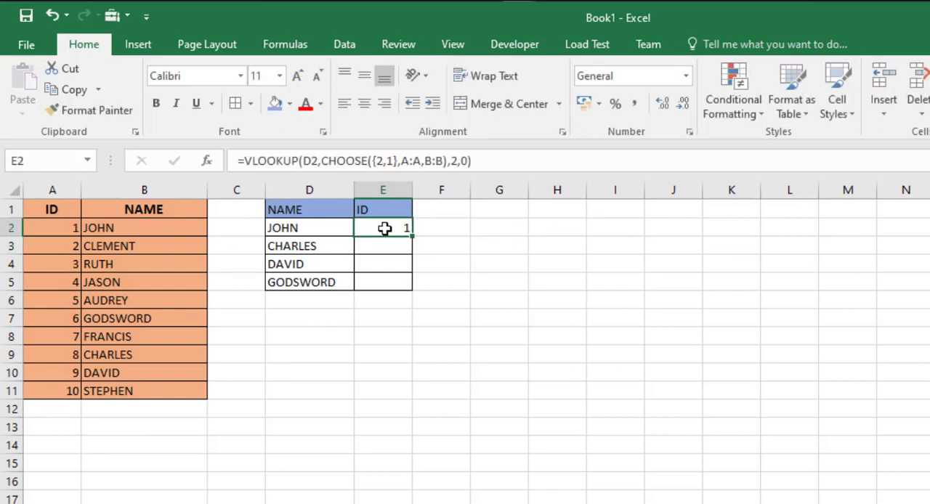
pyautogui.doubleClick(410, 234)
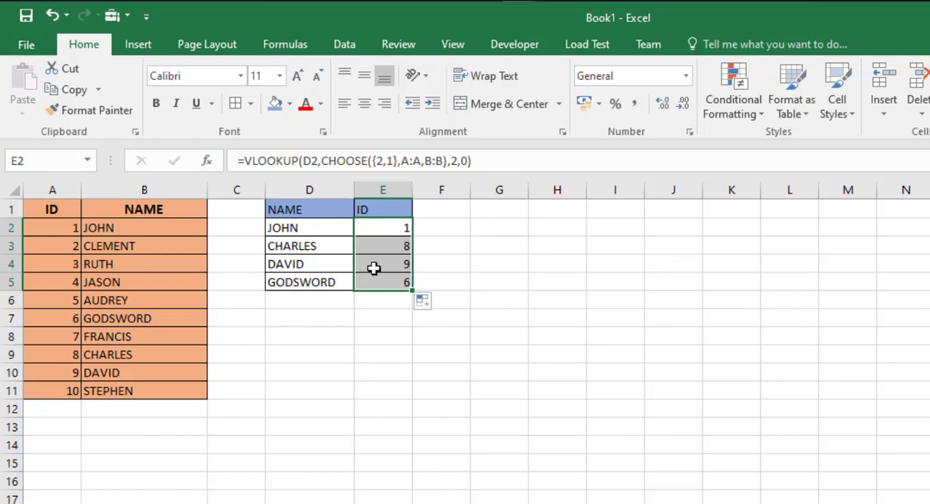
# Clear the VLOOKUP formula from E2, leaving the other ID cells filled.
pyautogui.click(383, 228)
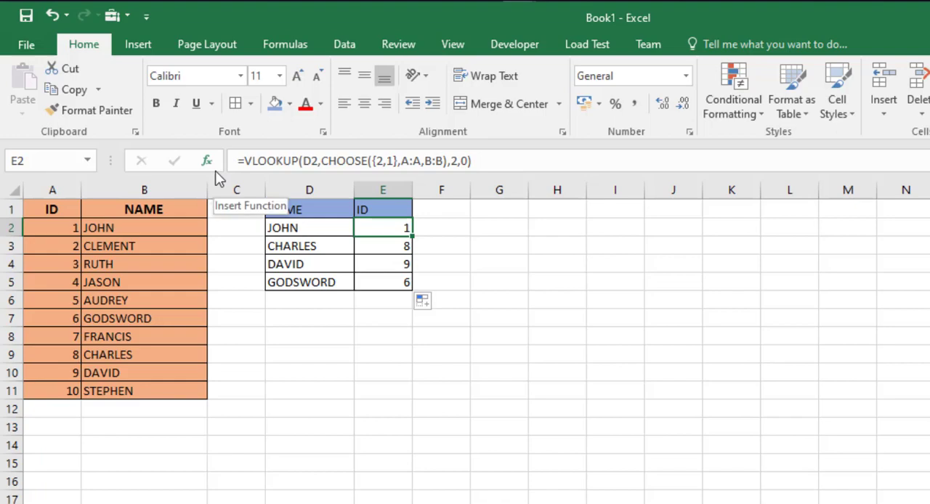
pyautogui.press('Delete')
pyautogui.press('Down')
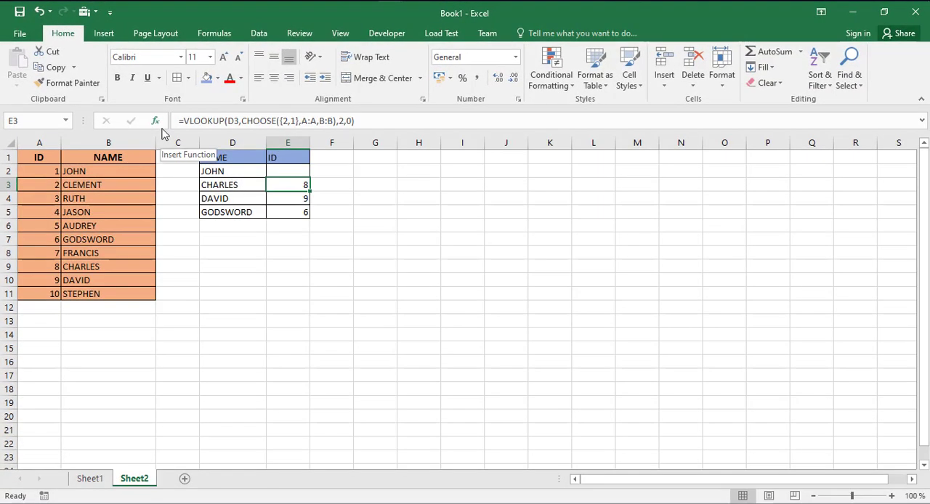
pyautogui.press('Up')
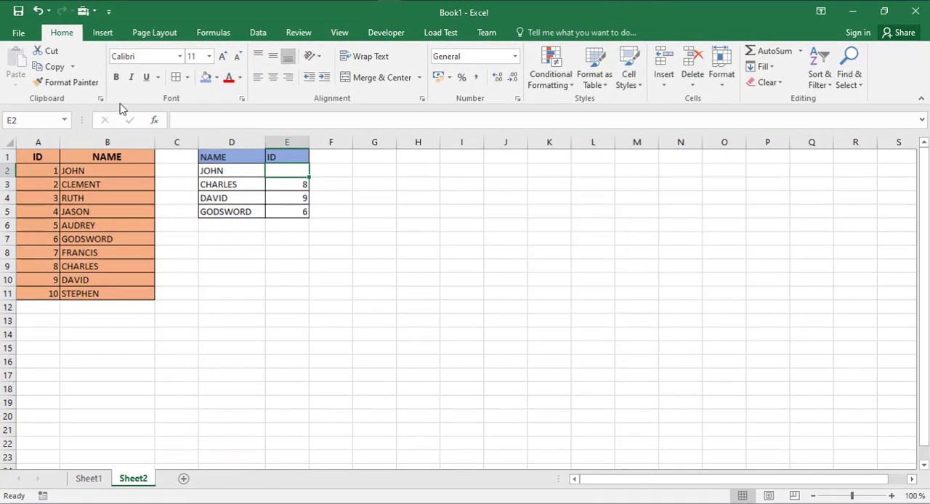
# Insert the VLOOKUP function in E2 using the function arguments dialog, with D2 as the lookup value.
pyautogui.write('=')
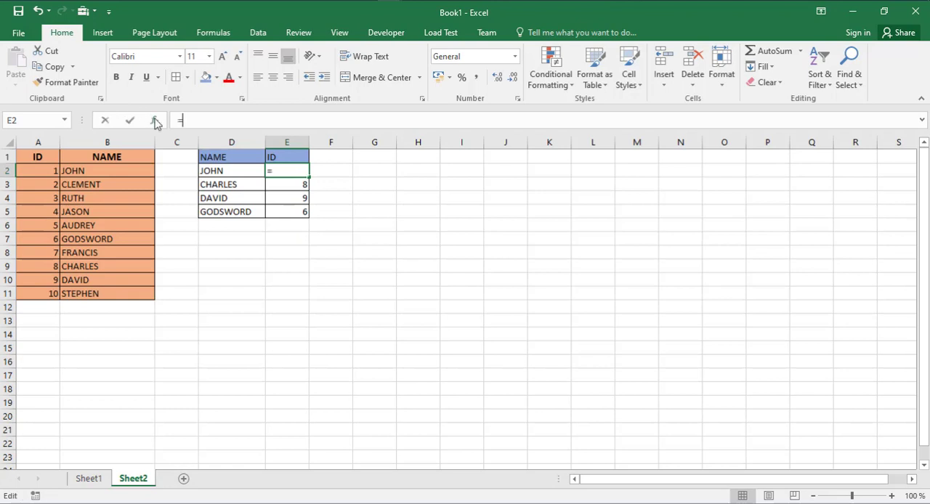
pyautogui.click(154, 121)
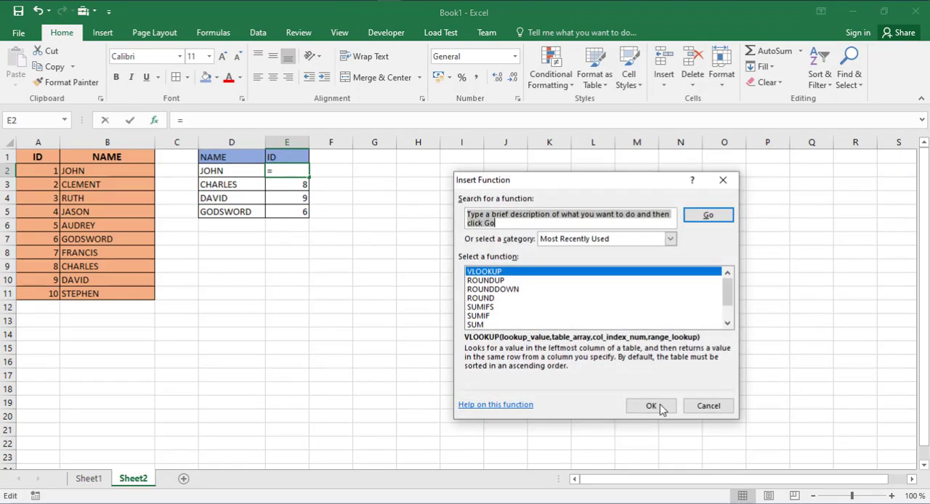
pyautogui.click(651, 407)
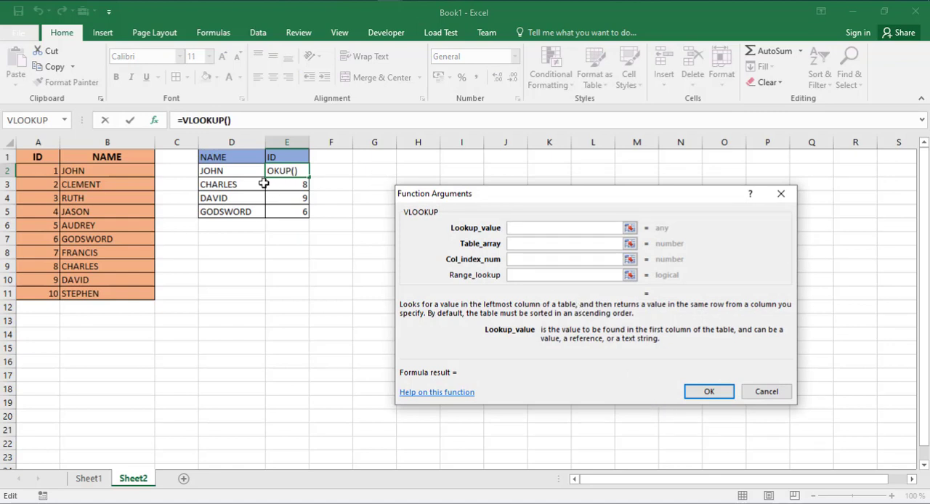
pyautogui.click(512, 243)
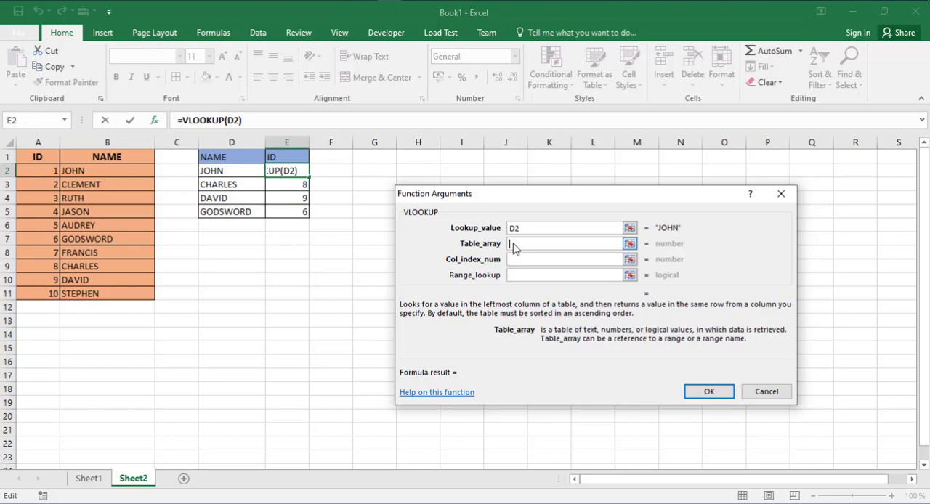
# Begin the table array of the E2 VLOOKUP with a CHOOSE function using the index array {2,1}.
pyautogui.write('CH')
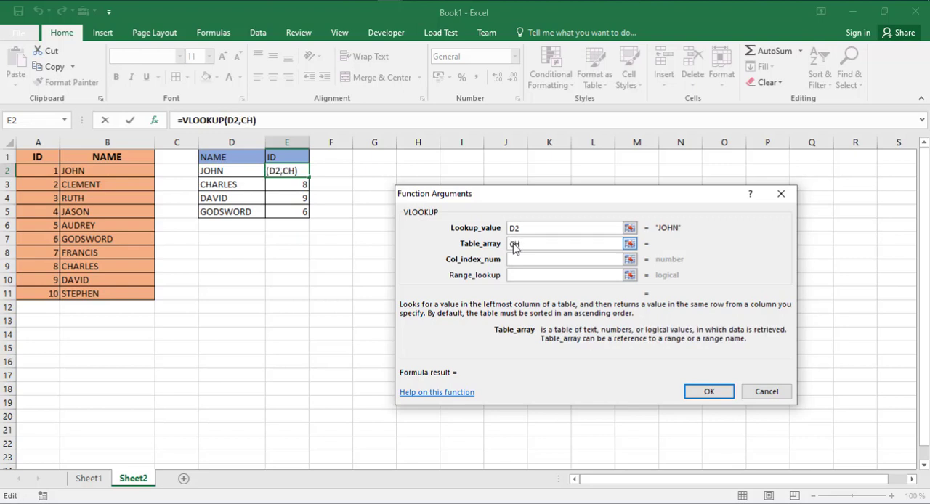
pyautogui.write('OOSE')
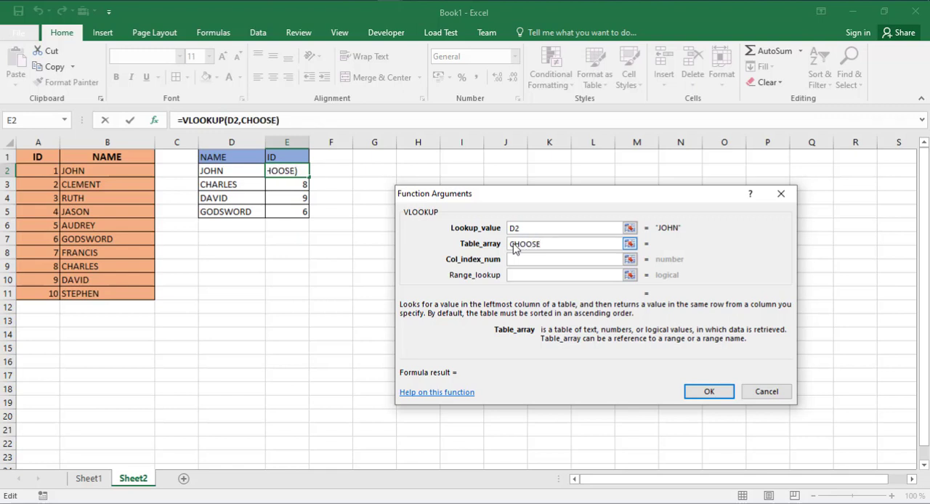
pyautogui.write('({2')
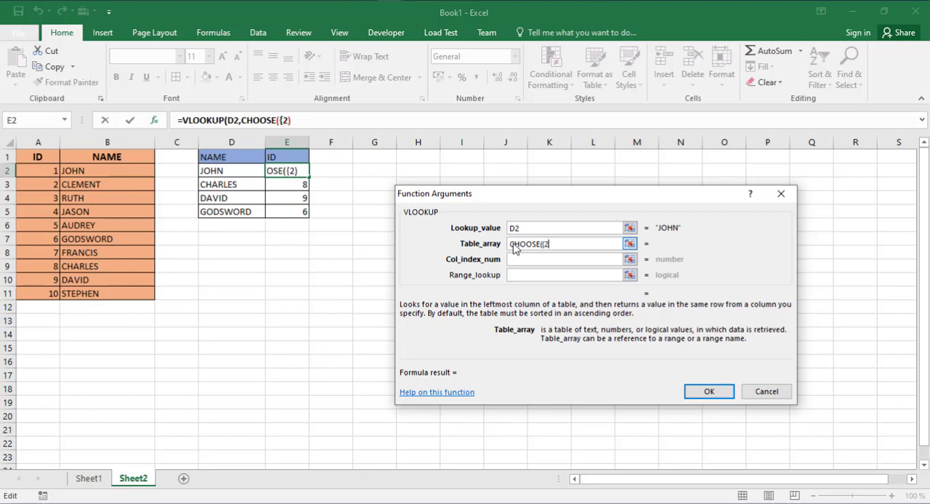
pyautogui.write(',1}')
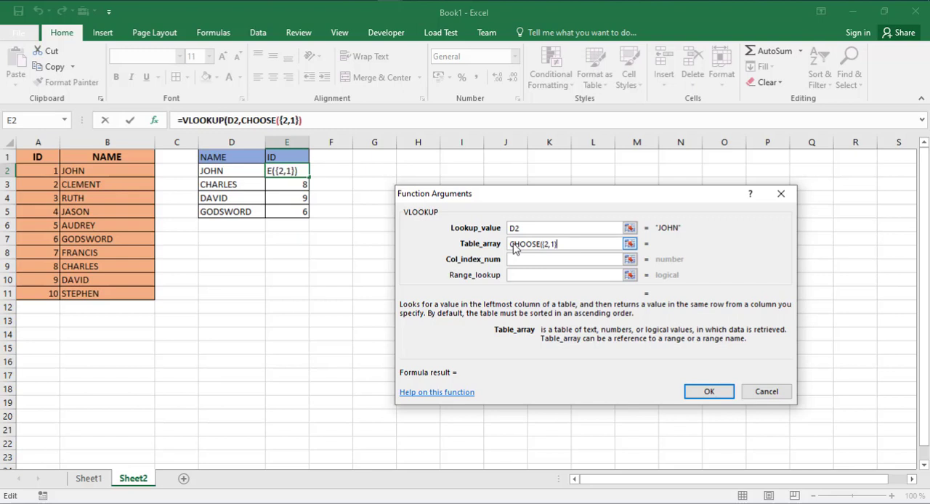
pyautogui.write(',')
# Complete the CHOOSE table array with the ID column A:A and the NAME column B:B.
pyautogui.click(45, 143)
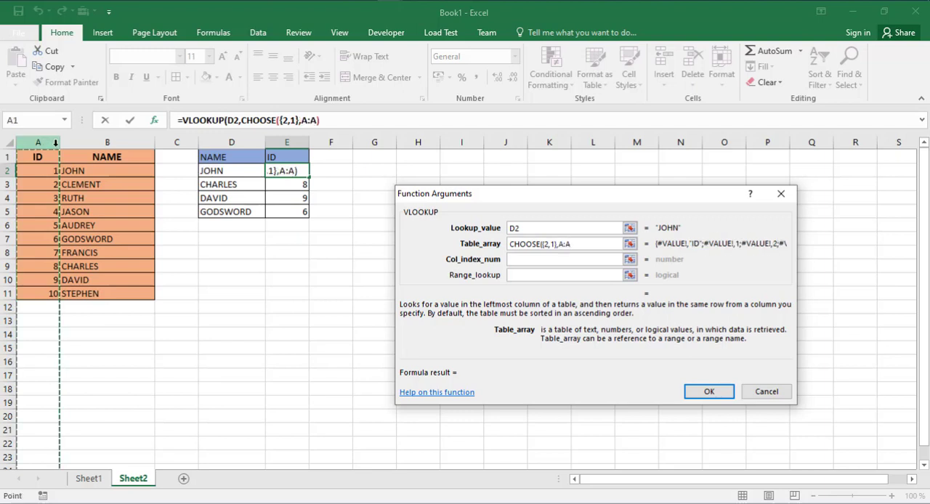
pyautogui.write(',B:B')
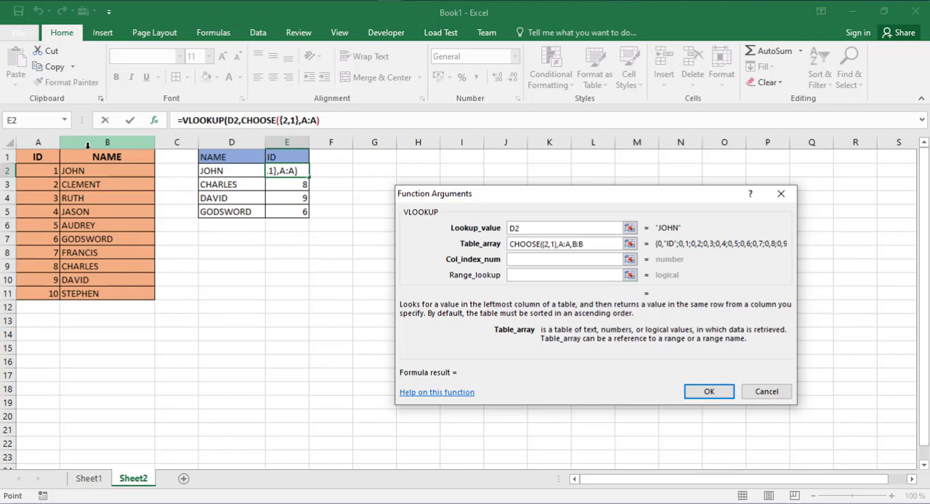
pyautogui.click(88, 145)
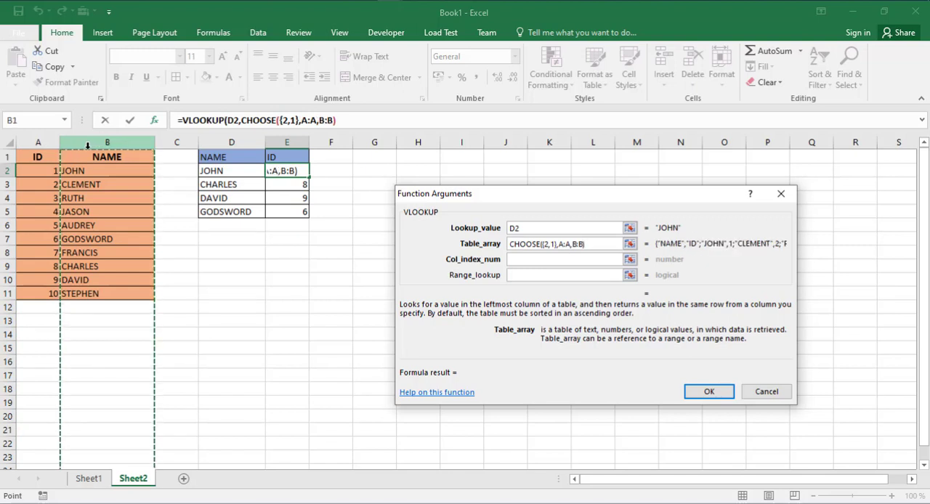
pyautogui.write(')')
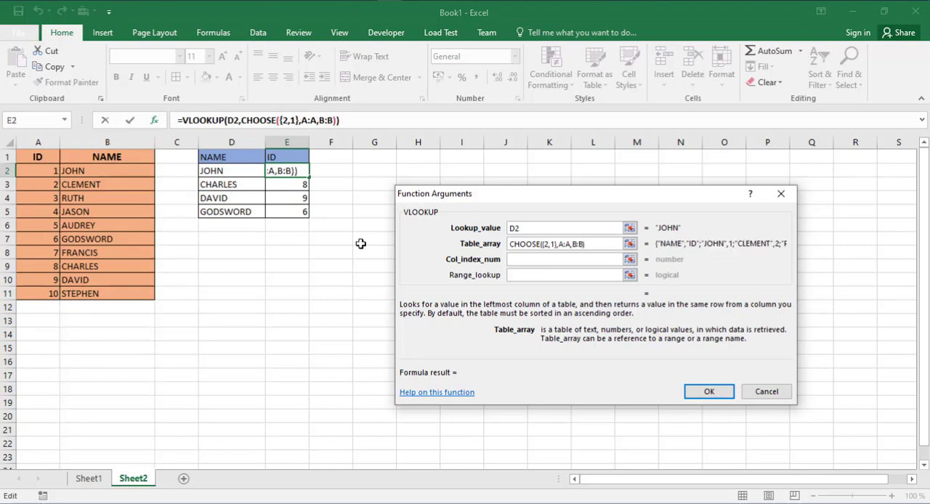
# Set the E2 VLOOKUP's column index to 2 and range lookup to 0, and accept the formula.
pyautogui.click(515, 260)
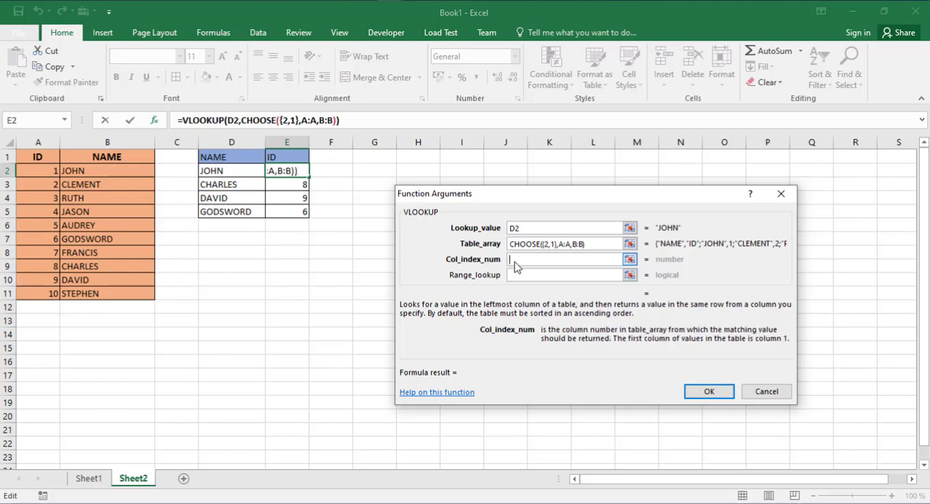
pyautogui.write('2')
pyautogui.click(518, 276)
pyautogui.write('0')
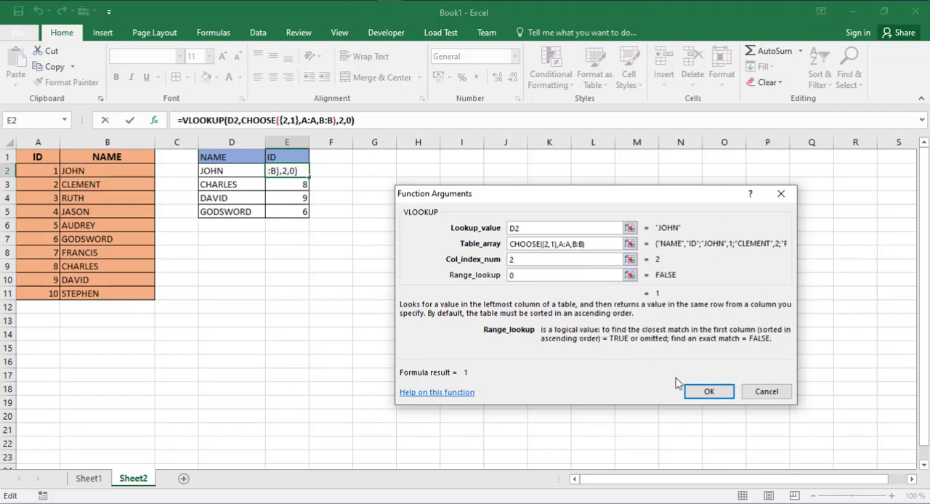
pyautogui.click(699, 393)
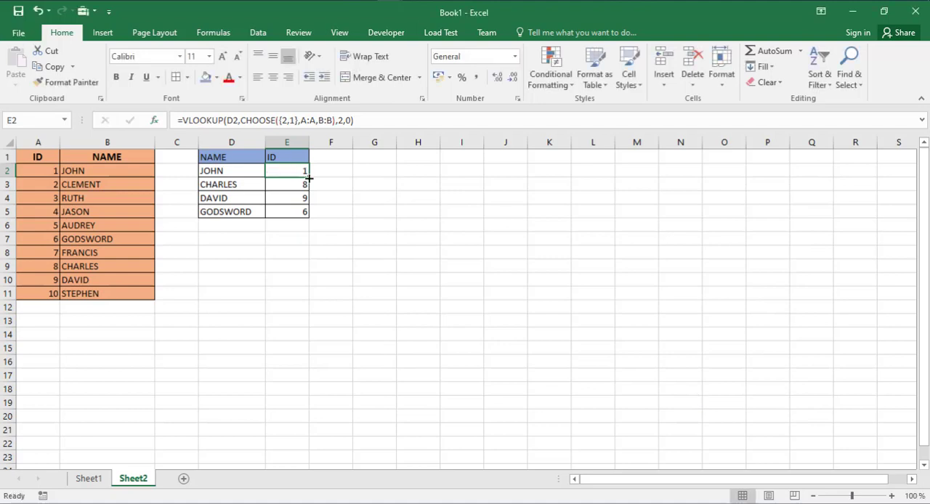
# Fill the rebuilt E2 formula down to E5 and deselect the range.
pyautogui.doubleClick(309, 177)
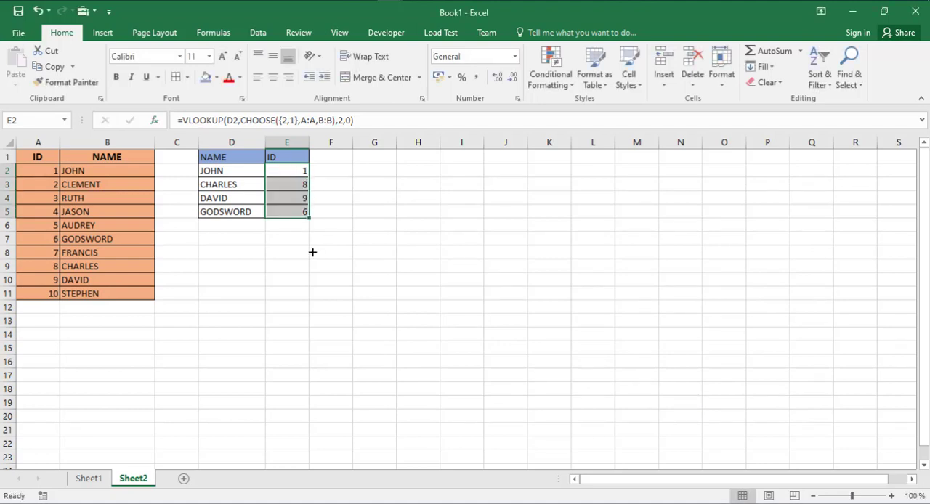
pyautogui.click(324, 222)
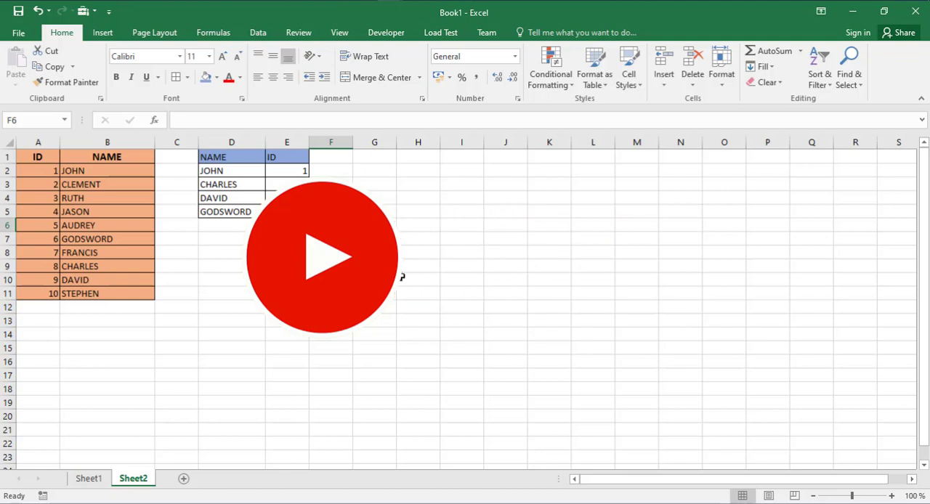
pyautogui.click(400, 277)
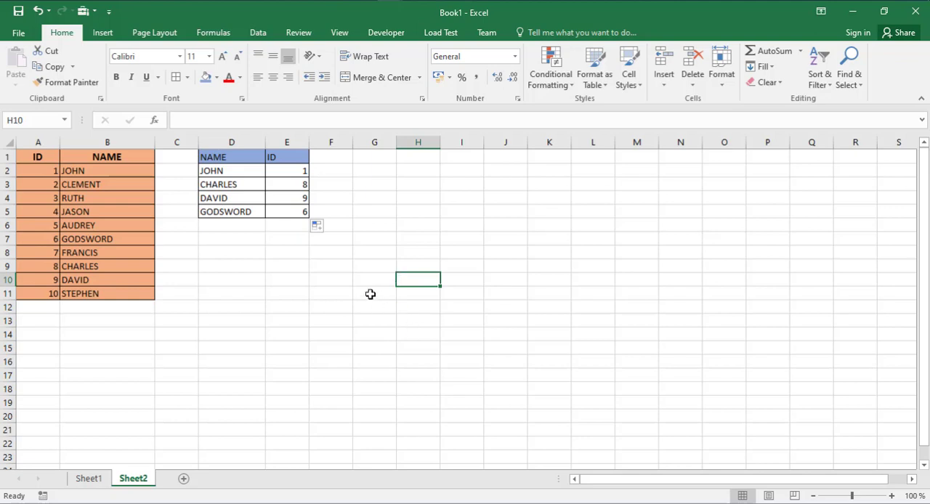
pyautogui.click(370, 294)
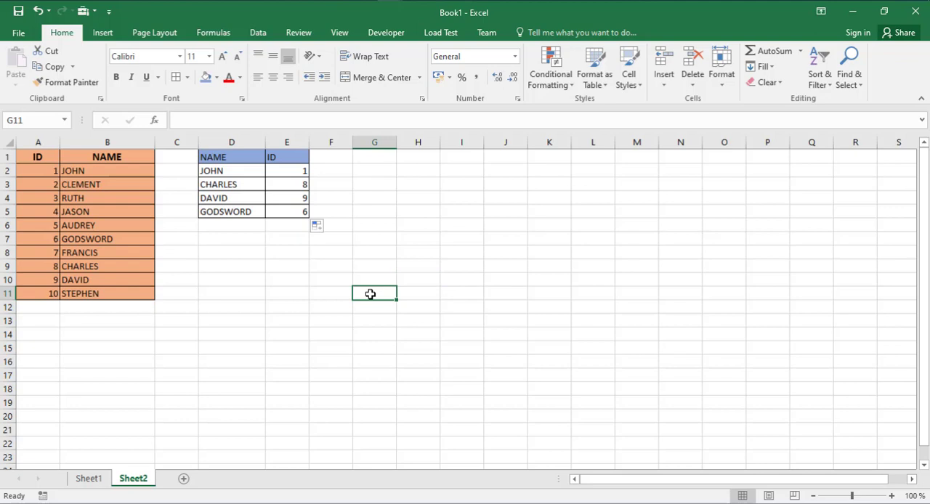
pyautogui.click(384, 272)
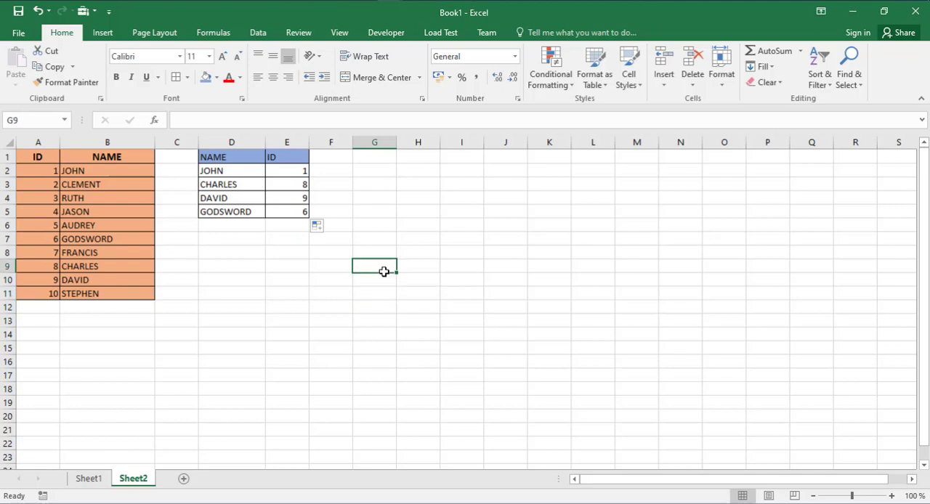